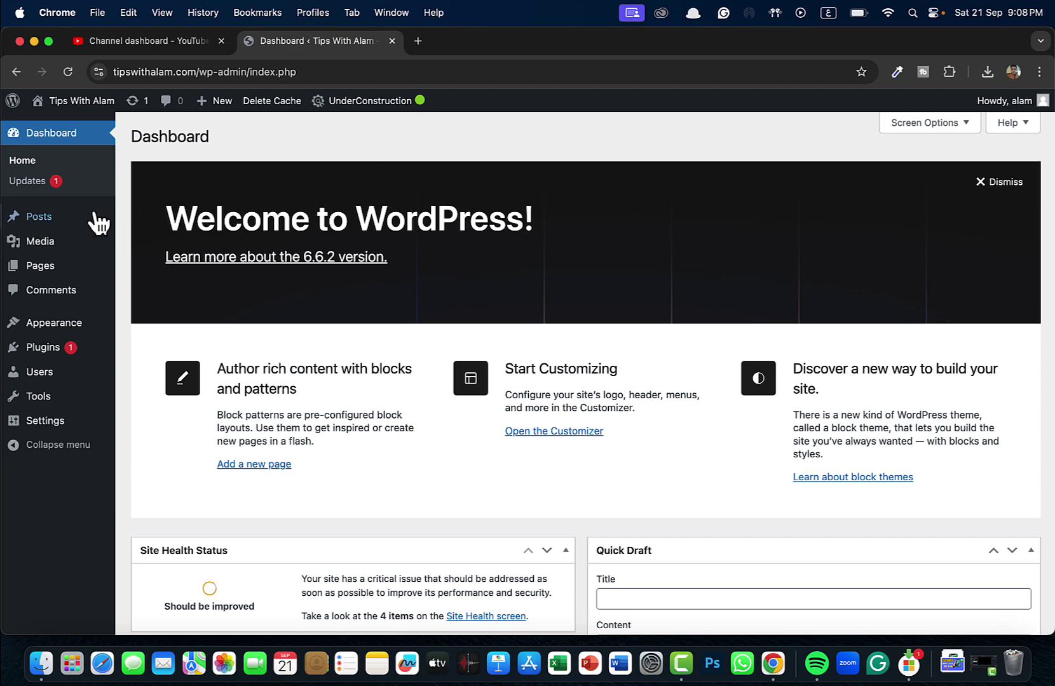
Start a blank new post in the block editor from the + New menu
mouse_move(54, 219)
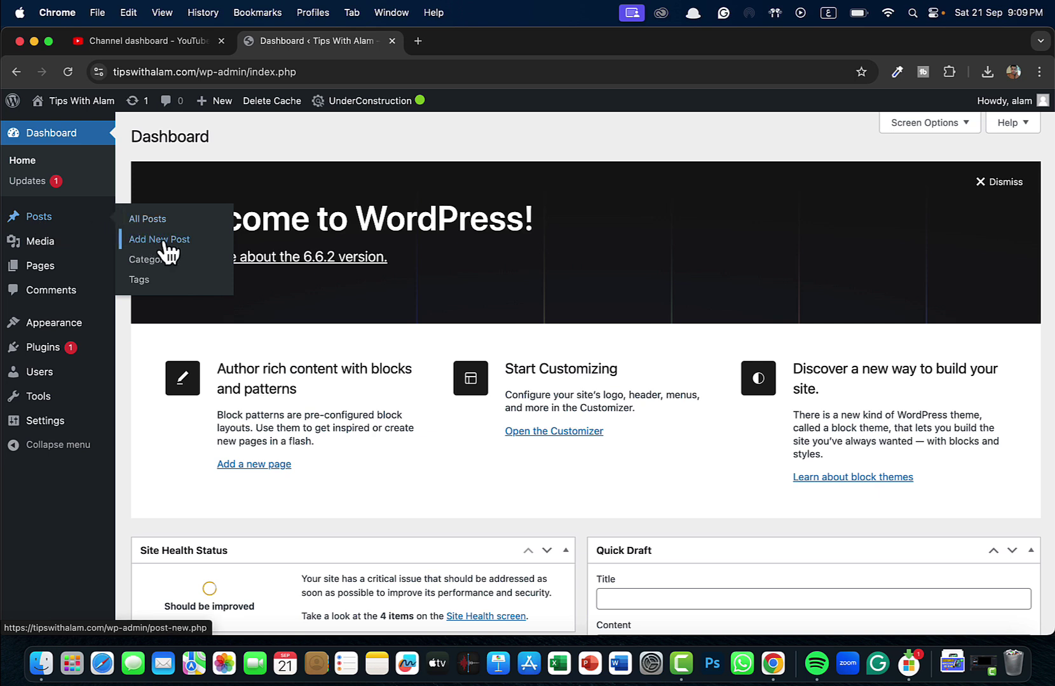
mouse_move(219, 109)
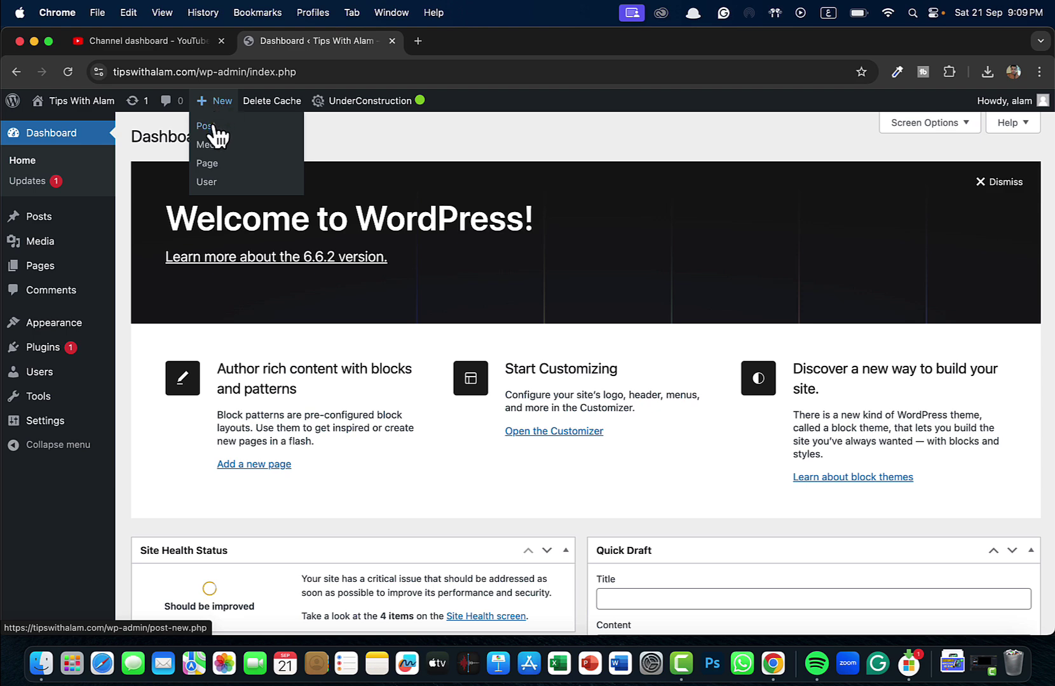
click(214, 128)
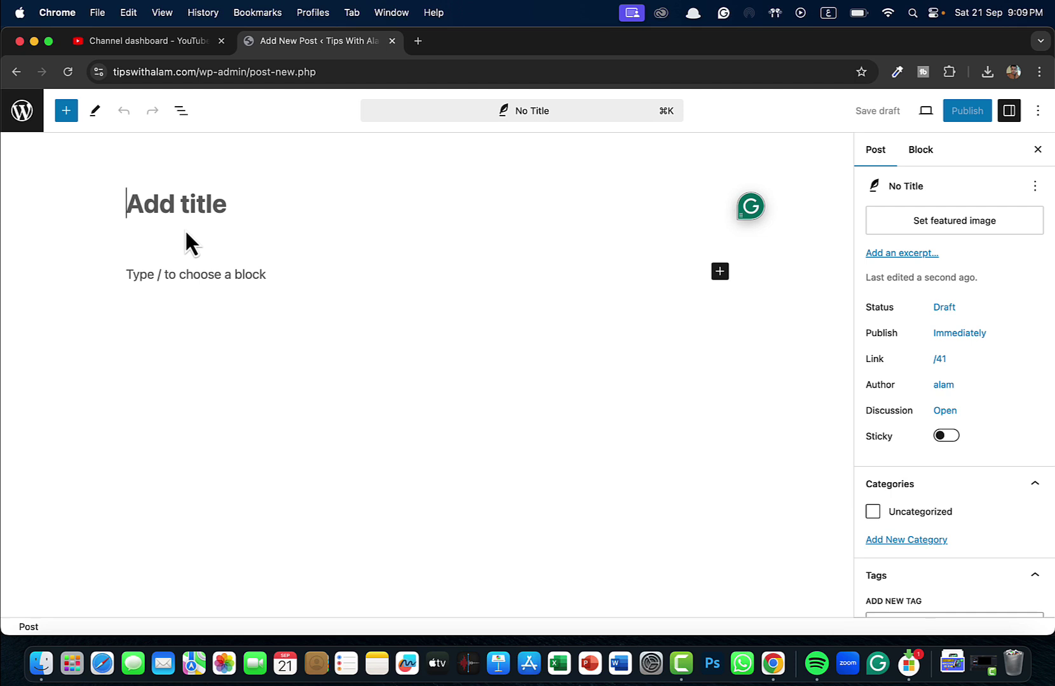
Leave the block editor, then install and activate the Classic Editor plugin
click(28, 123)
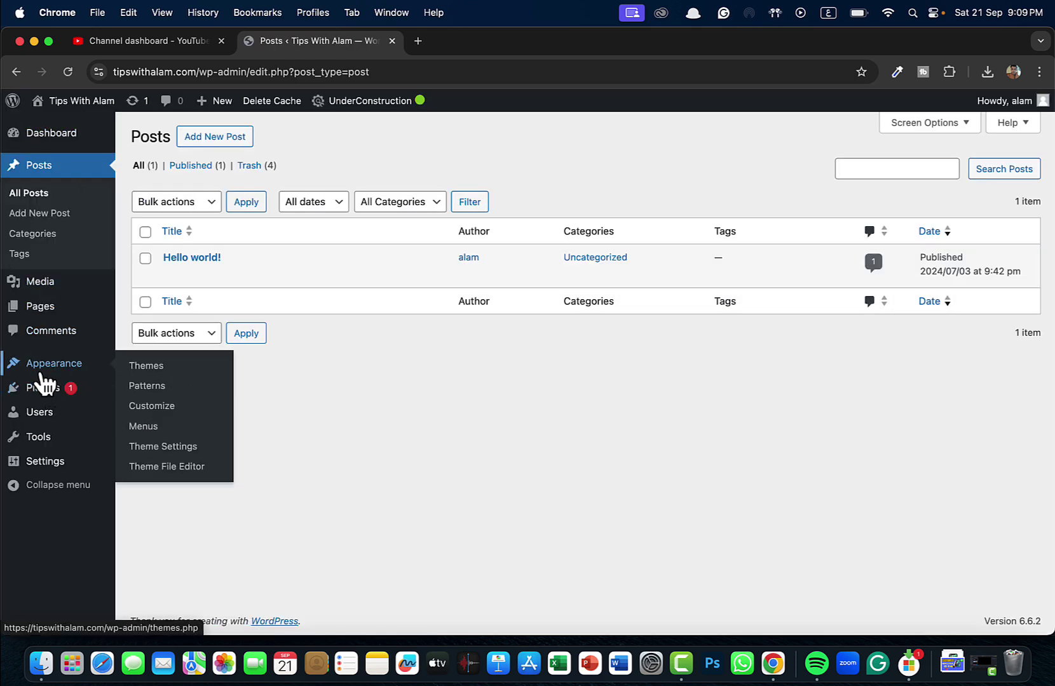
mouse_move(41, 398)
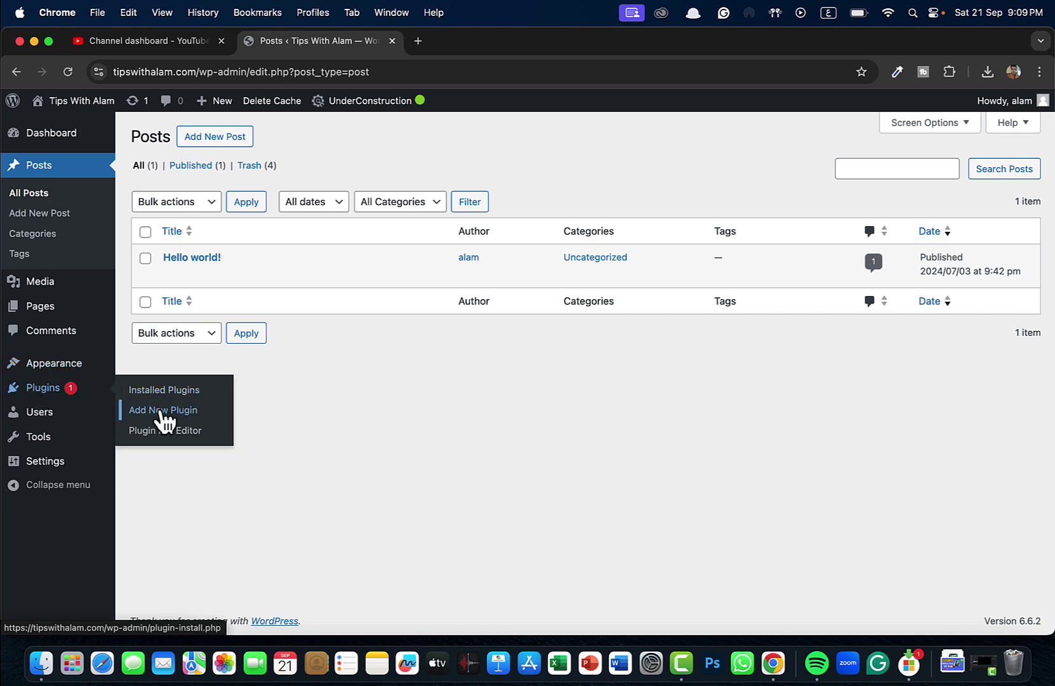
click(165, 421)
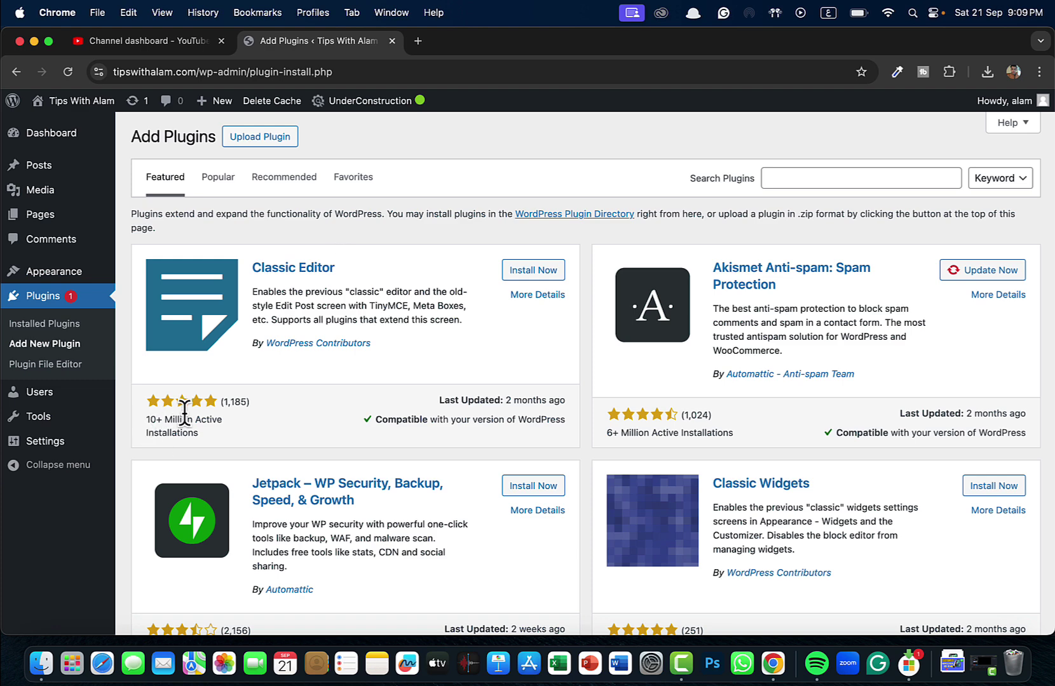
click(531, 272)
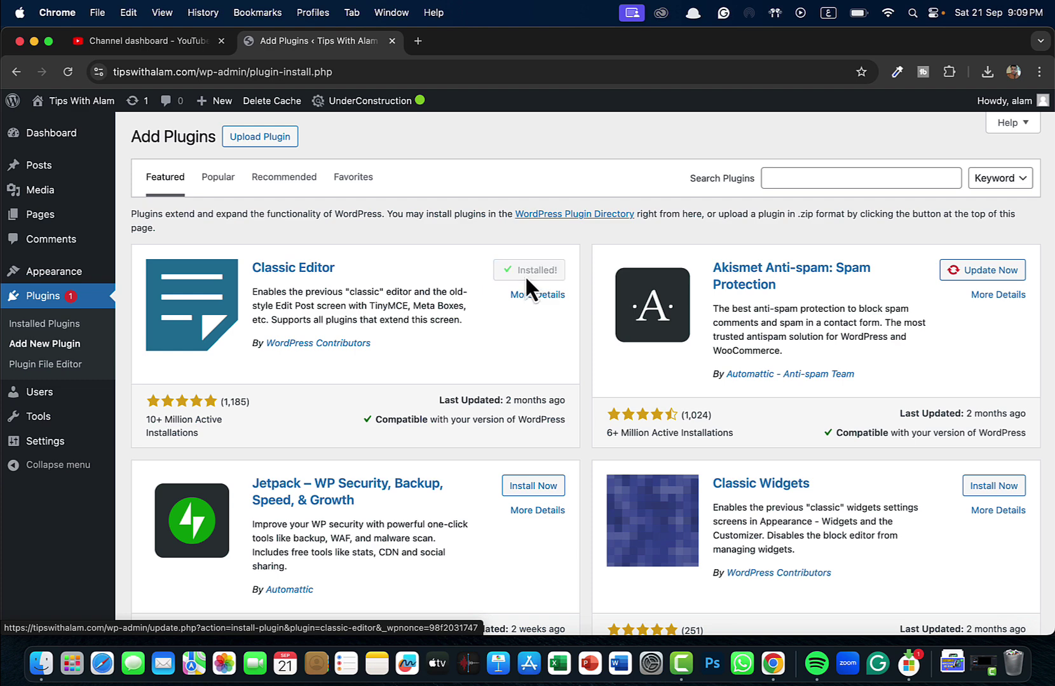
click(528, 277)
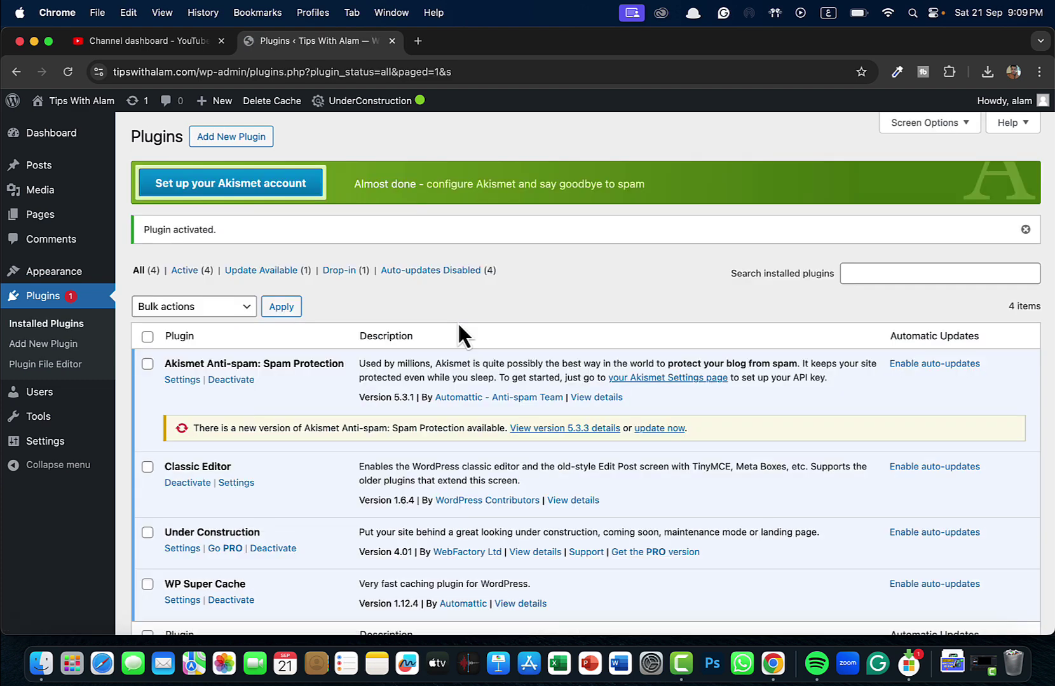
scroll(252, 631, down, 4)
scroll(252, 632, up, 2)
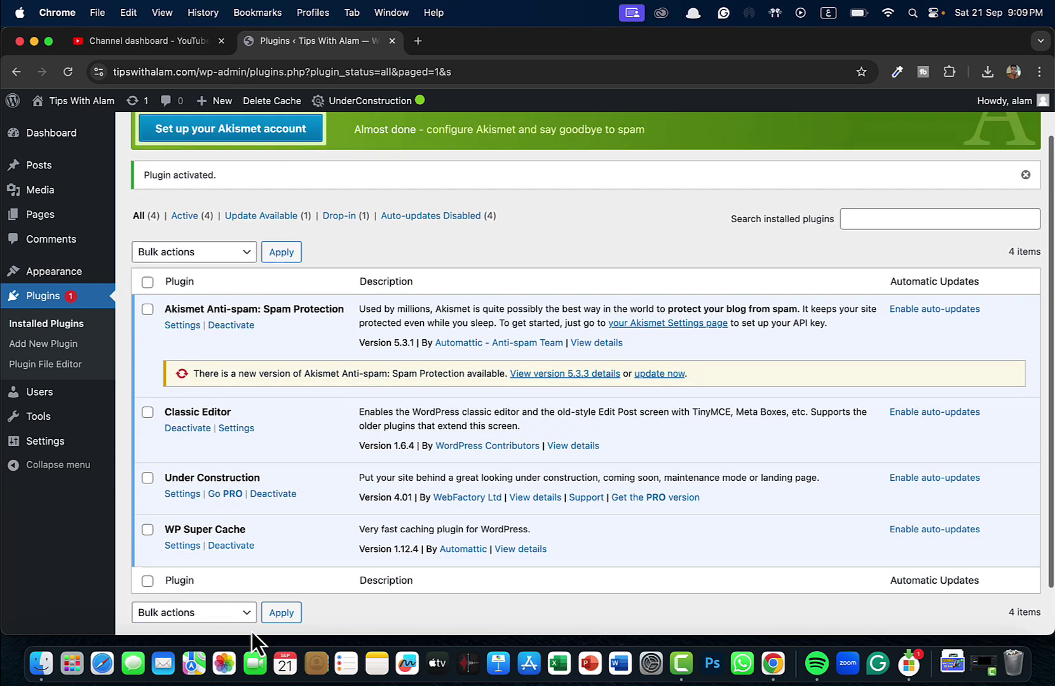
mouse_move(45, 170)
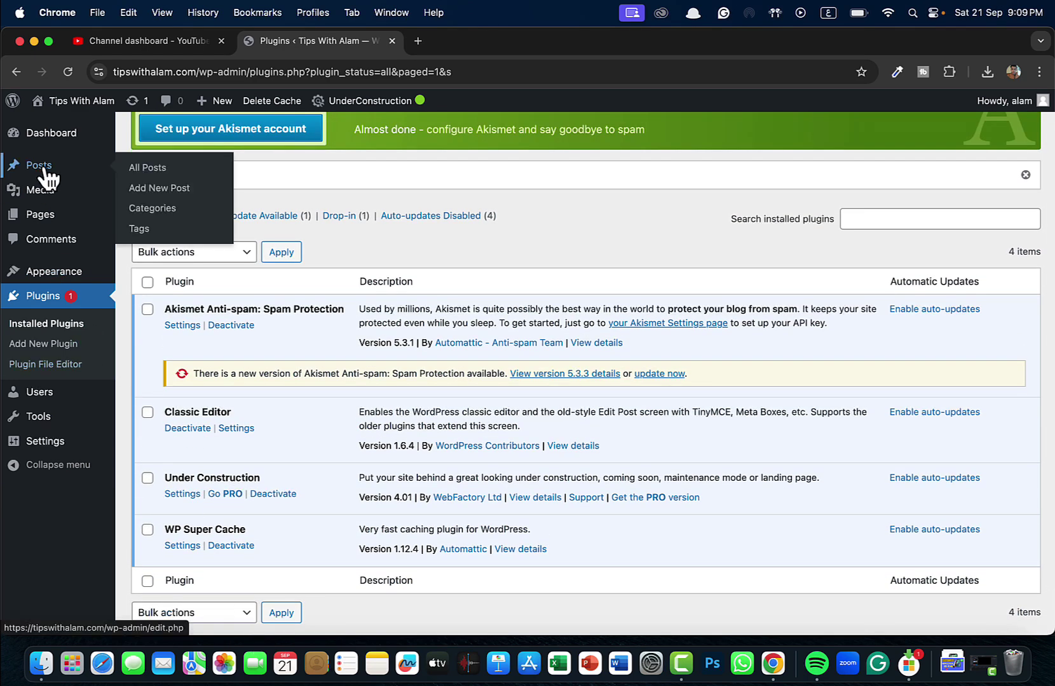
Start a new classic-editor post titled 'Another Post -tittle'
click(157, 188)
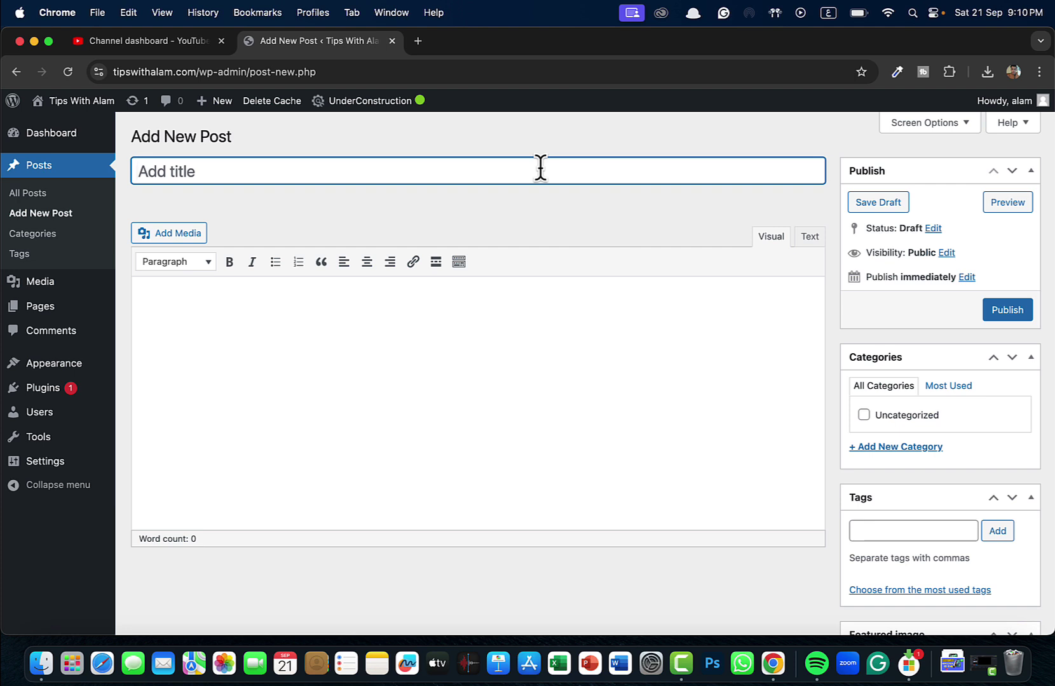
text(»)
key(BackSpace)
key(ctrl+space)
text(Another Post -tittle)
key(Tab)
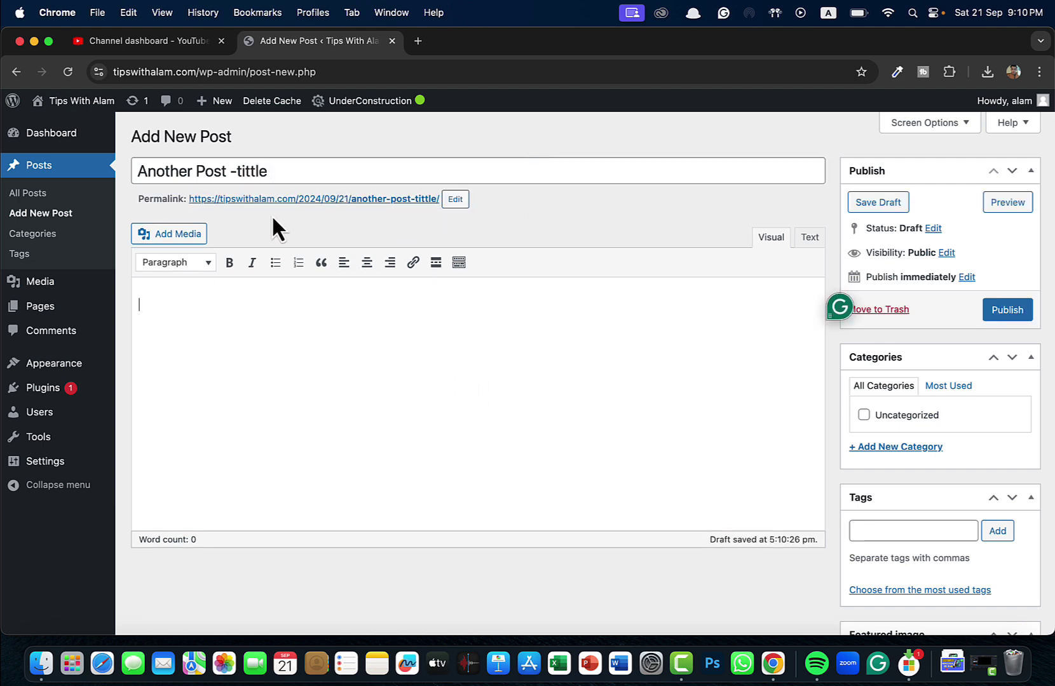
triple_click(145, 195)
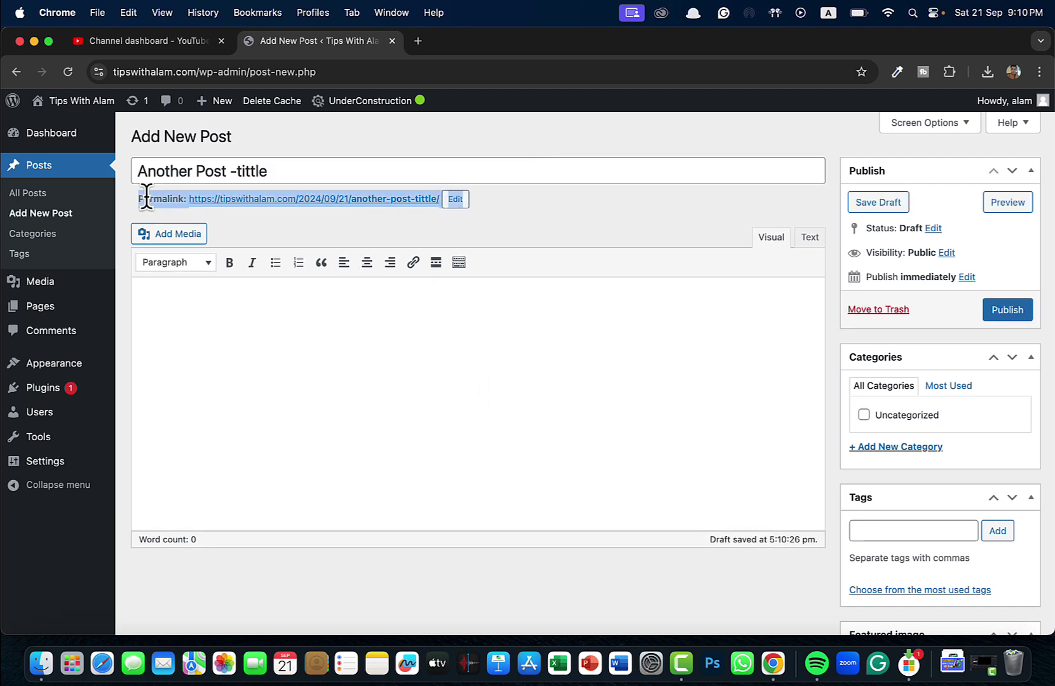
click(209, 208)
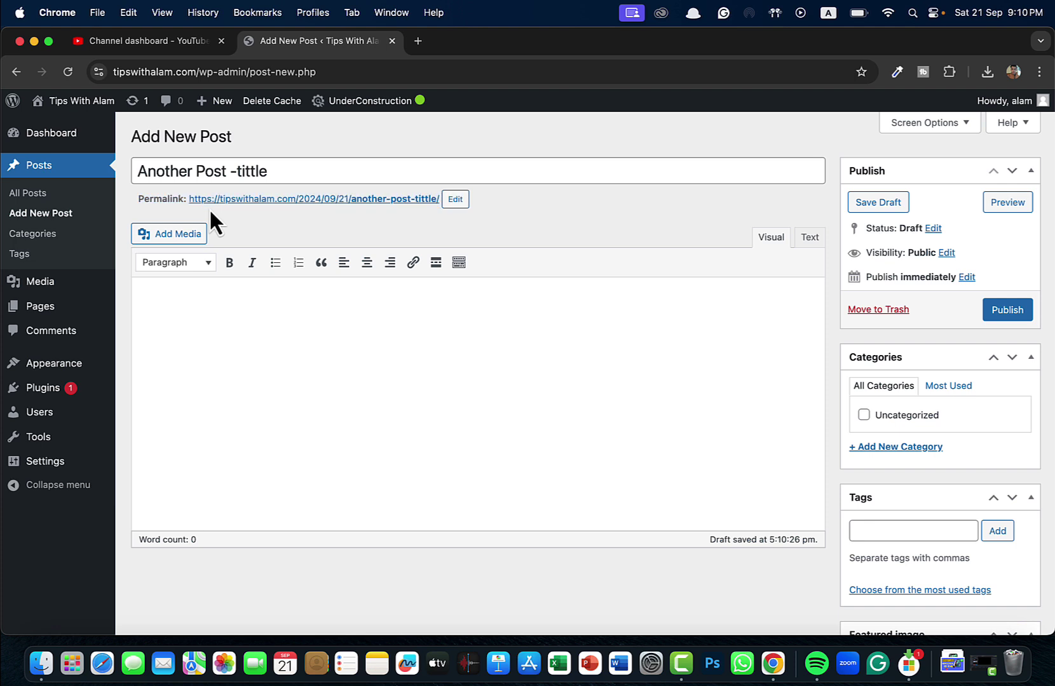
triple_click(173, 199)
click(238, 222)
click(455, 199)
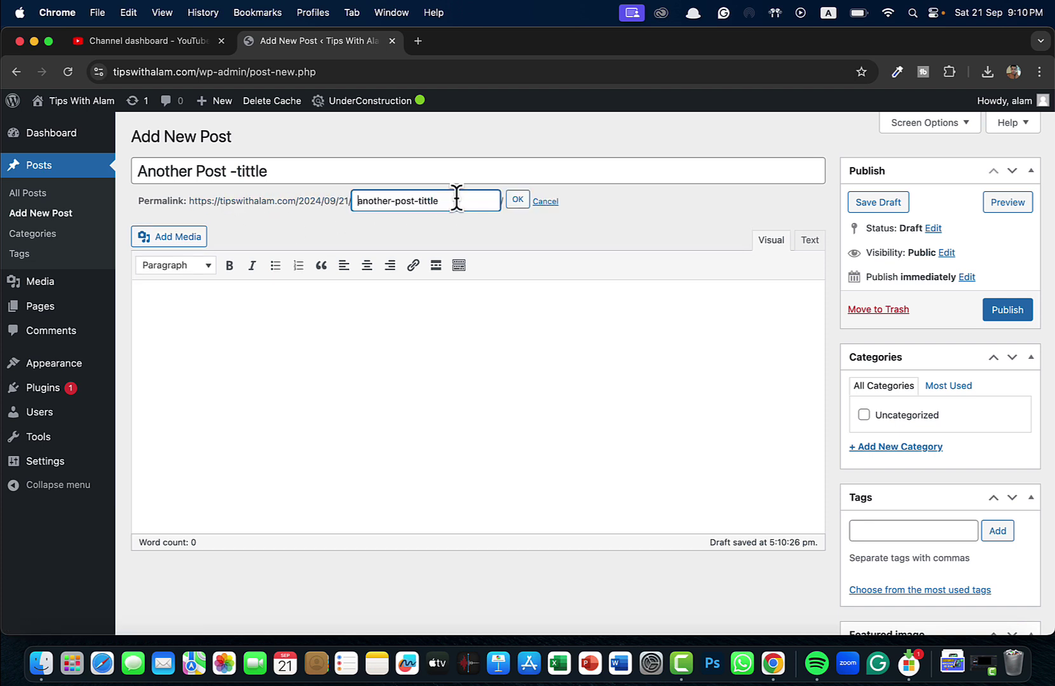
drag(447, 200, 355, 202)
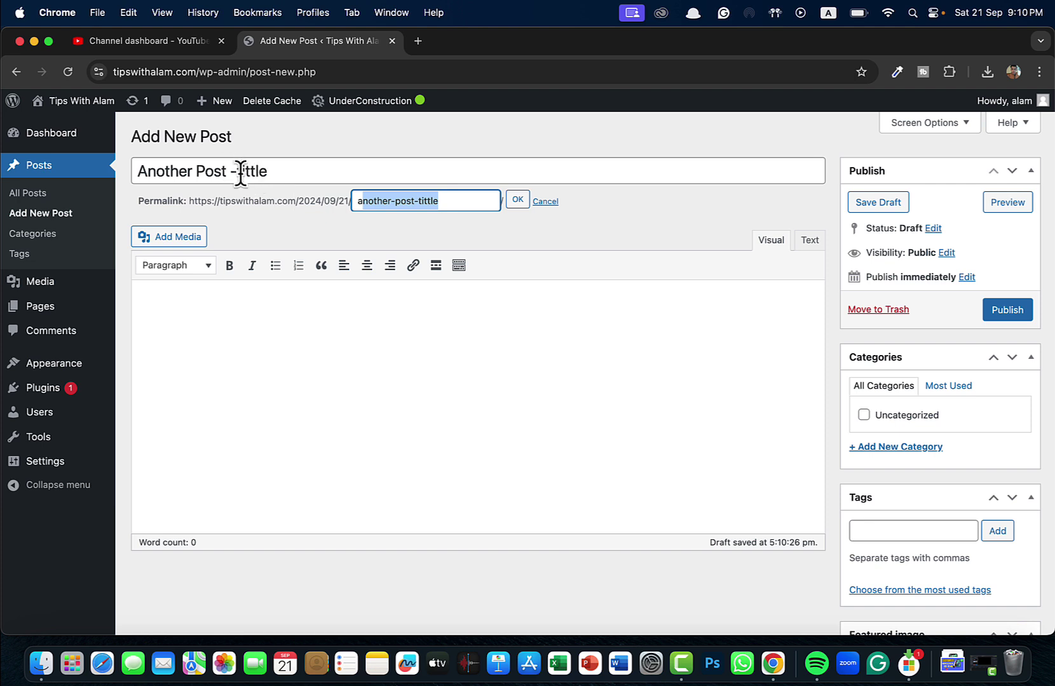
drag(439, 201, 420, 202)
key(super+a)
click(413, 219)
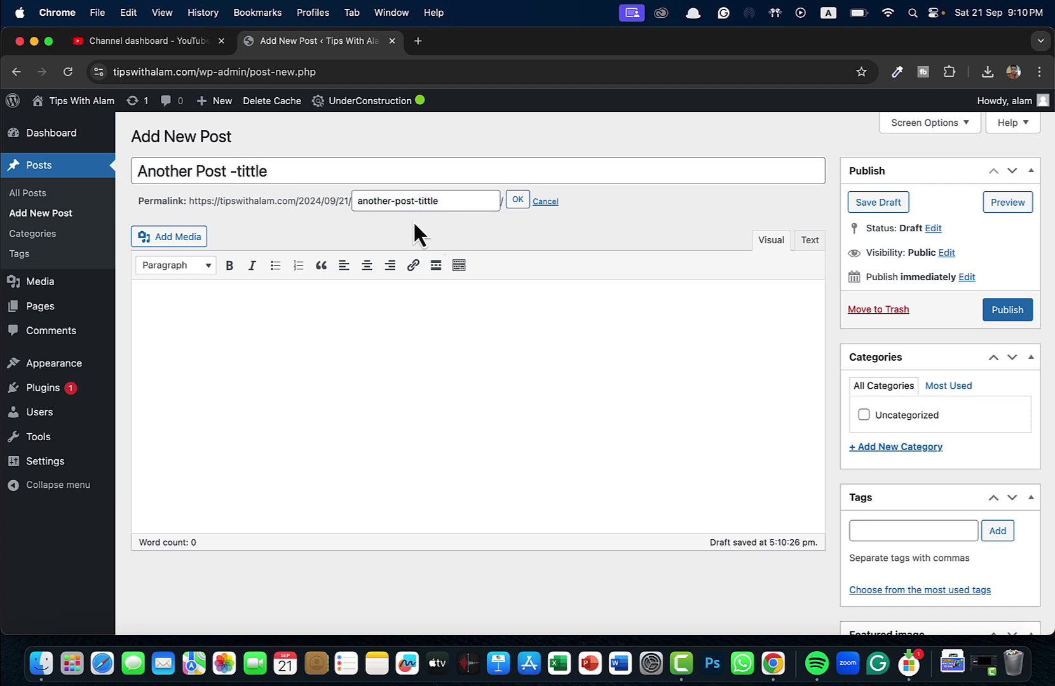
click(518, 200)
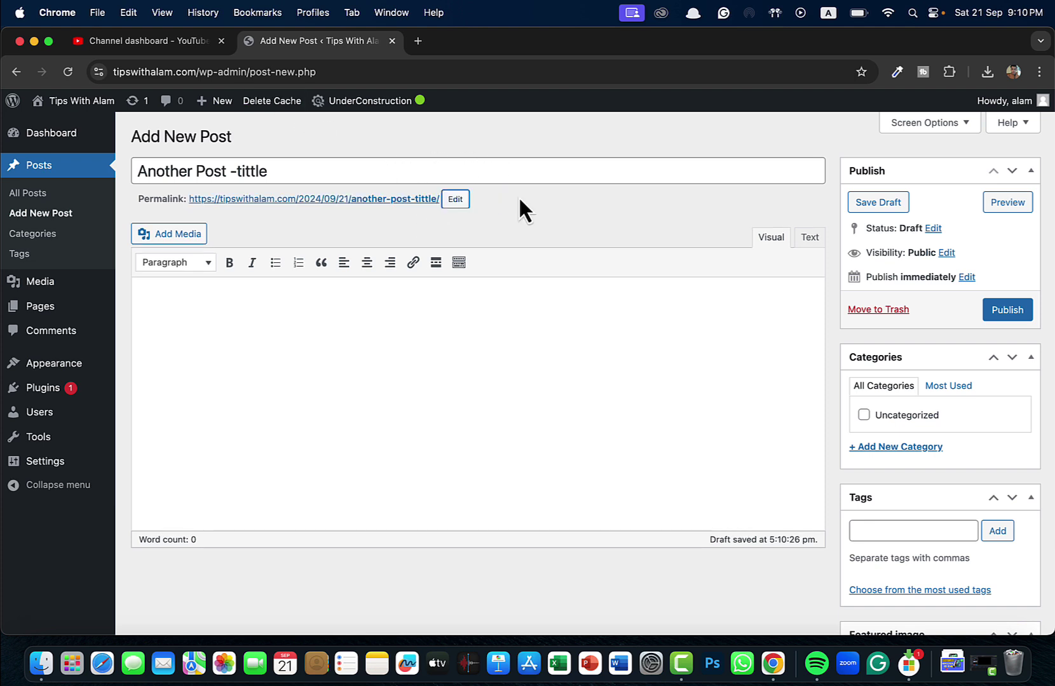
click(459, 199)
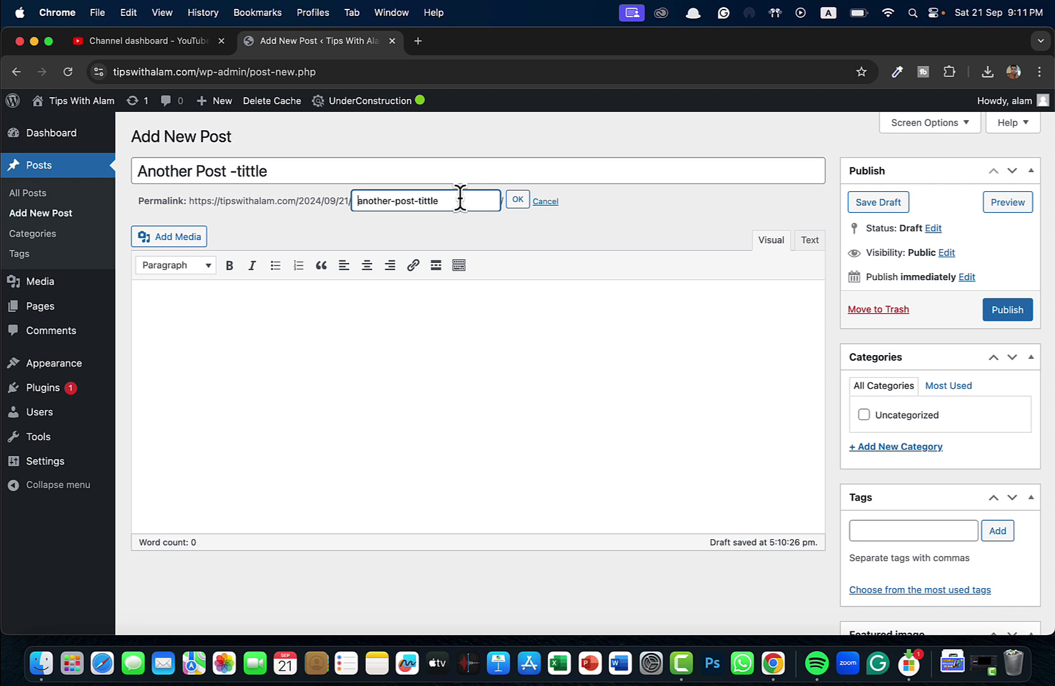
click(320, 225)
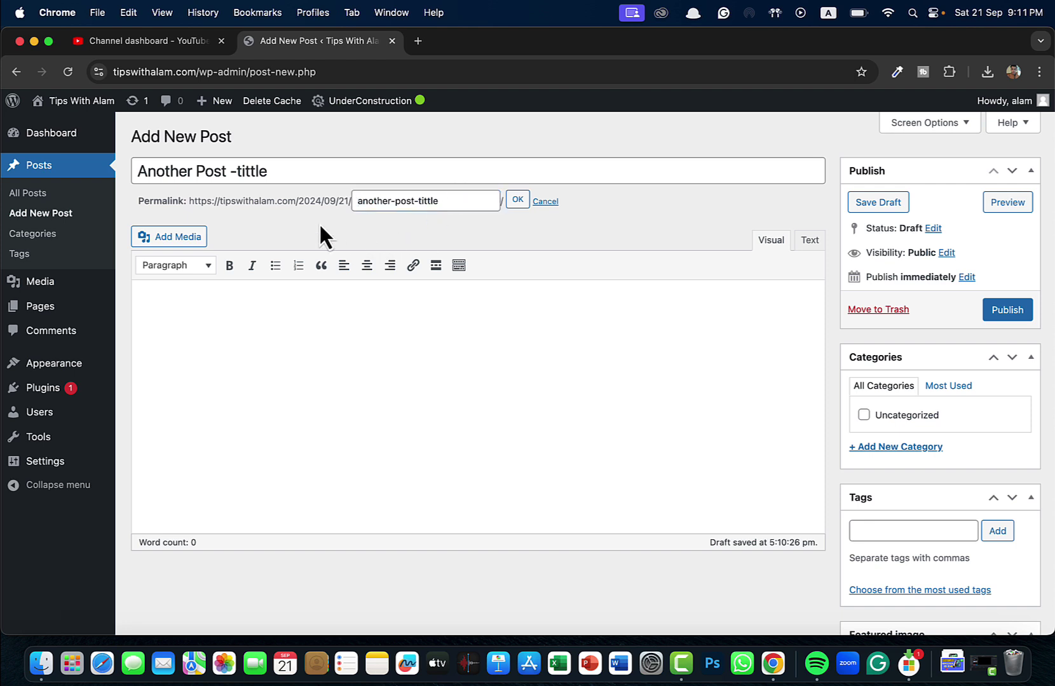
click(518, 200)
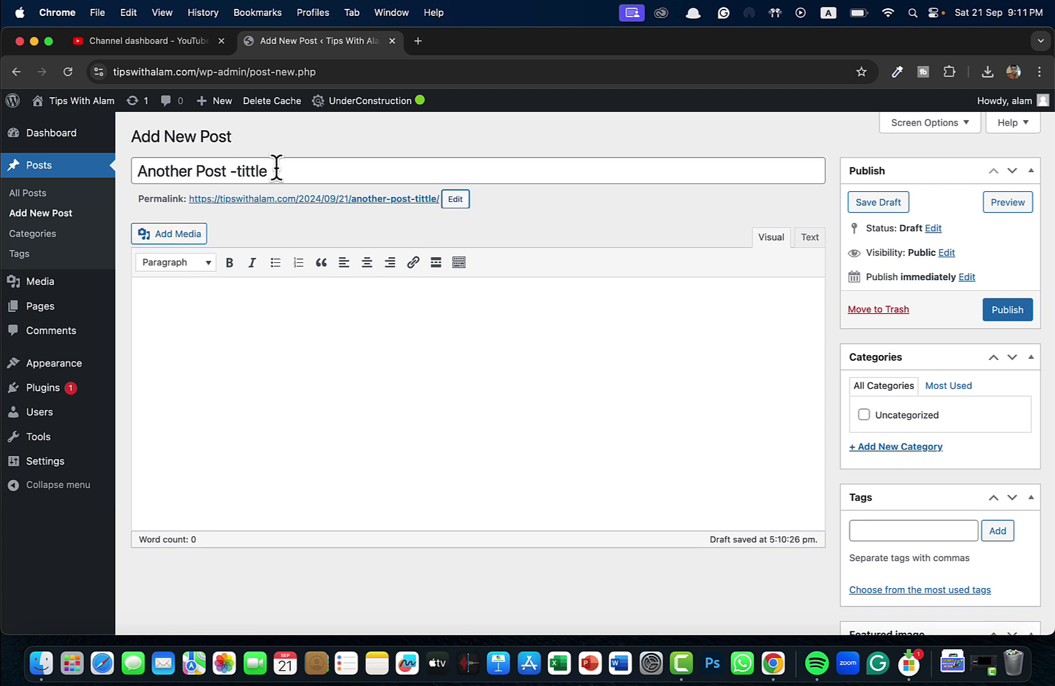
click(251, 351)
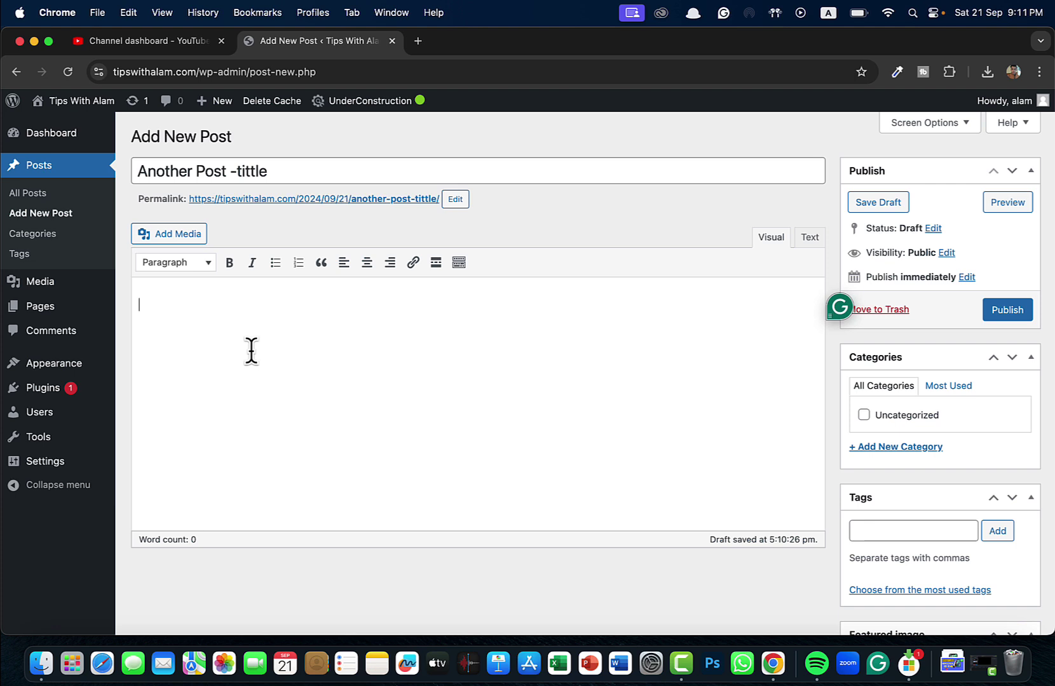
Type 'Here something' as the post body text
text(A--)
key(BackSpace)
key(BackSpace)
key(BackSpace)
text(A)
key(BackSpace)
text(Herensome)
key(BackSpace)
key(BackSpace)
key(BackSpace)
key(BackSpace)
key(BackSpace)
text(something)
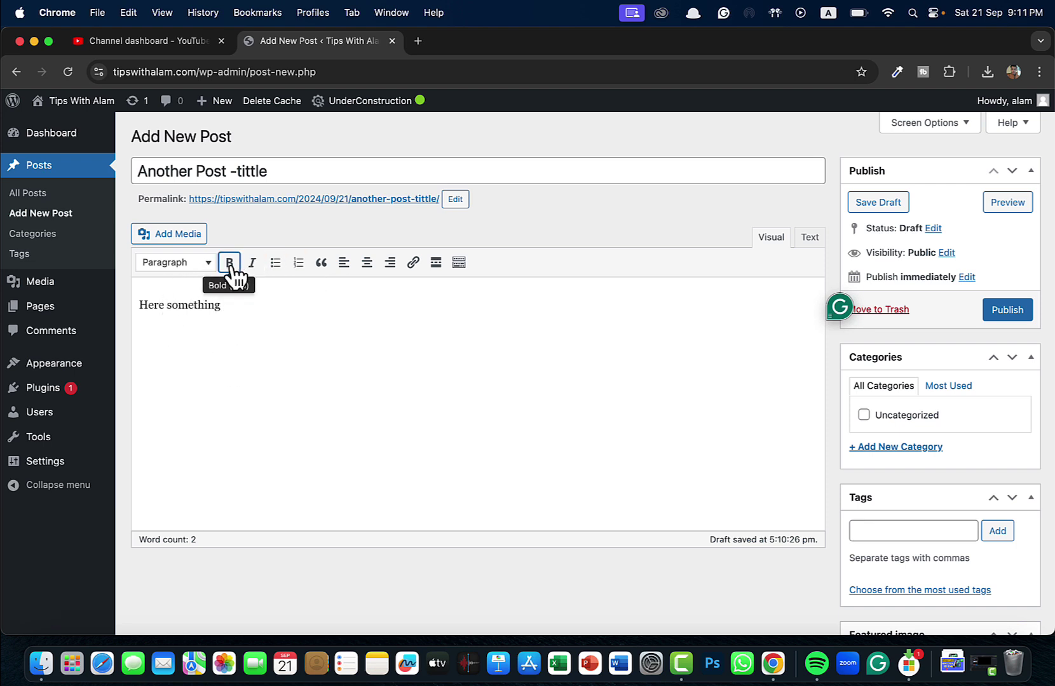
Make the 'Here something' line bold, italic and a numbered list item
triple_click(208, 298)
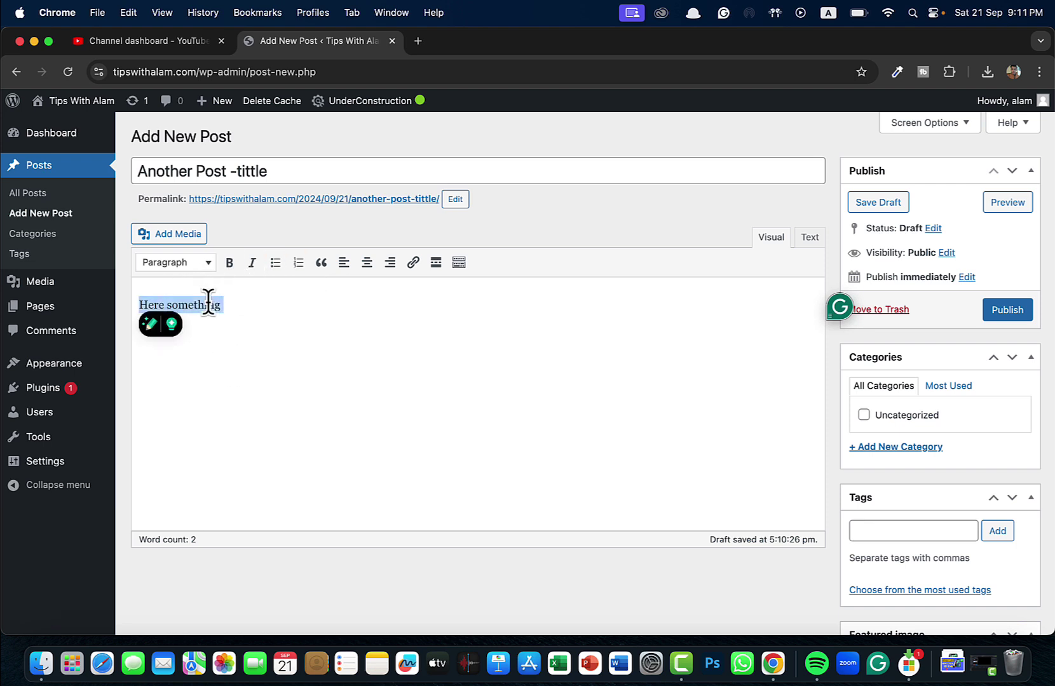
click(230, 265)
click(251, 265)
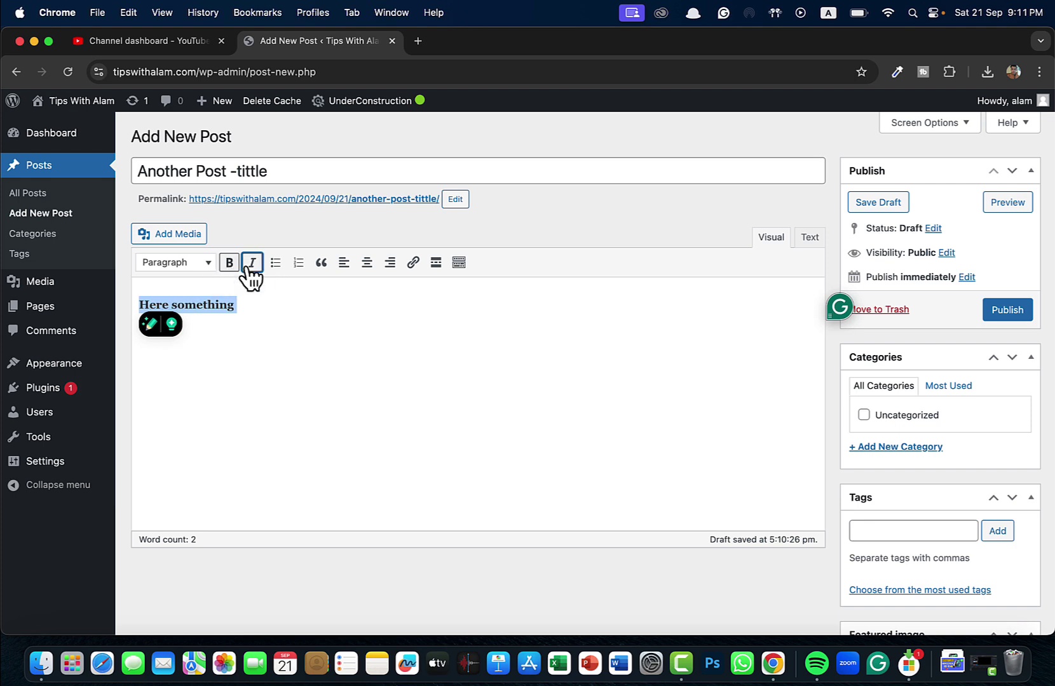
click(274, 267)
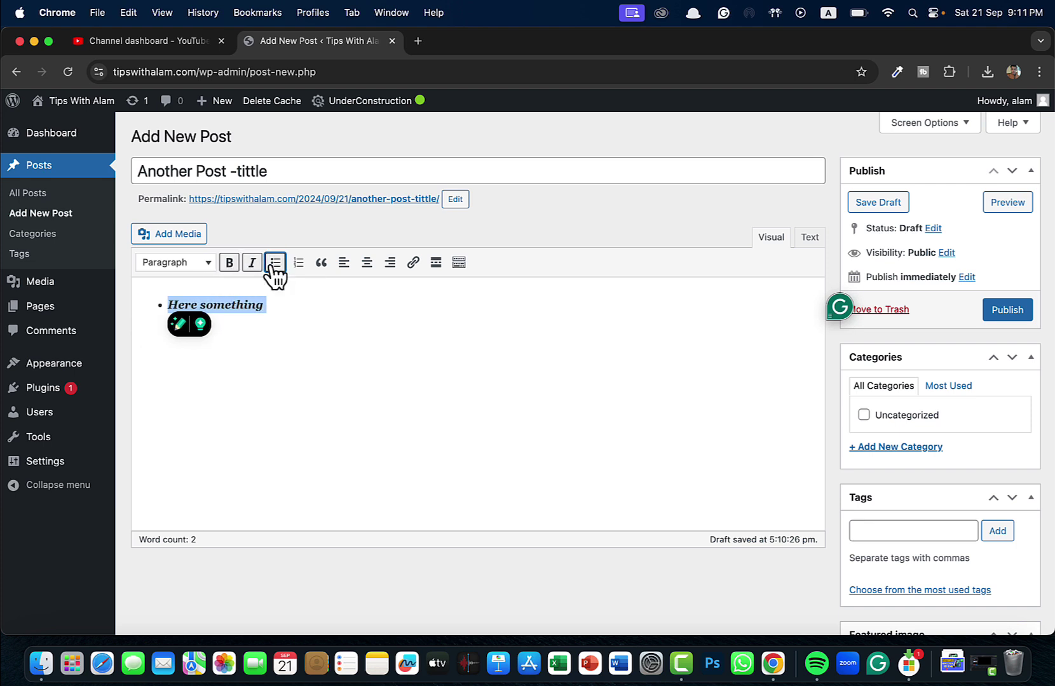
click(300, 267)
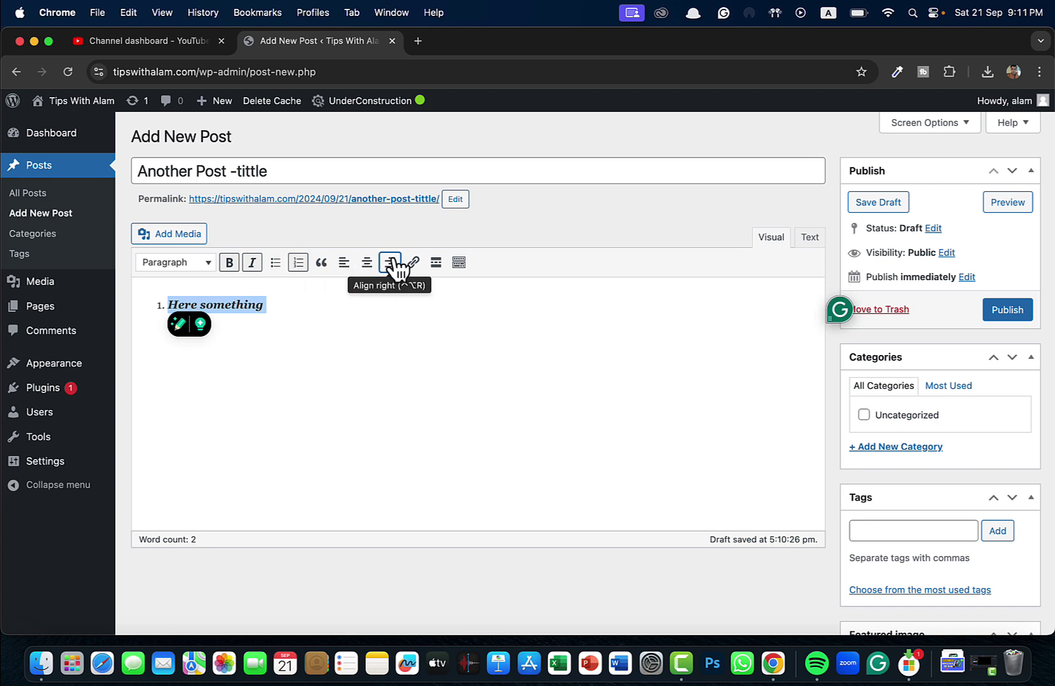
Append ' s. Youtube' to the list item and select the word Youtube
click(278, 311)
text(In added)
key(BackSpace)
key(BackSpace)
key(BackSpace)
key(BackSpace)
key(BackSpace)
key(BackSpace)
key(BackSpace)
key(BackSpace)
text(In)
key(BackSpace)
key(BackSpace)
key(BackSpace)
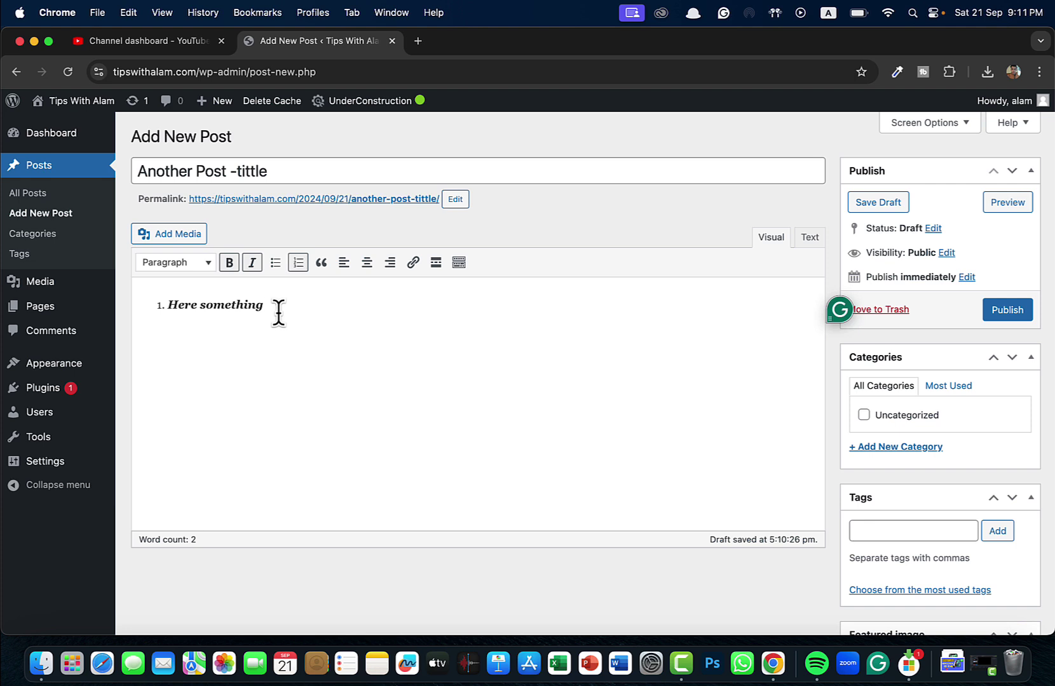
text(so)
key(BackSpace)
text(Youtube)
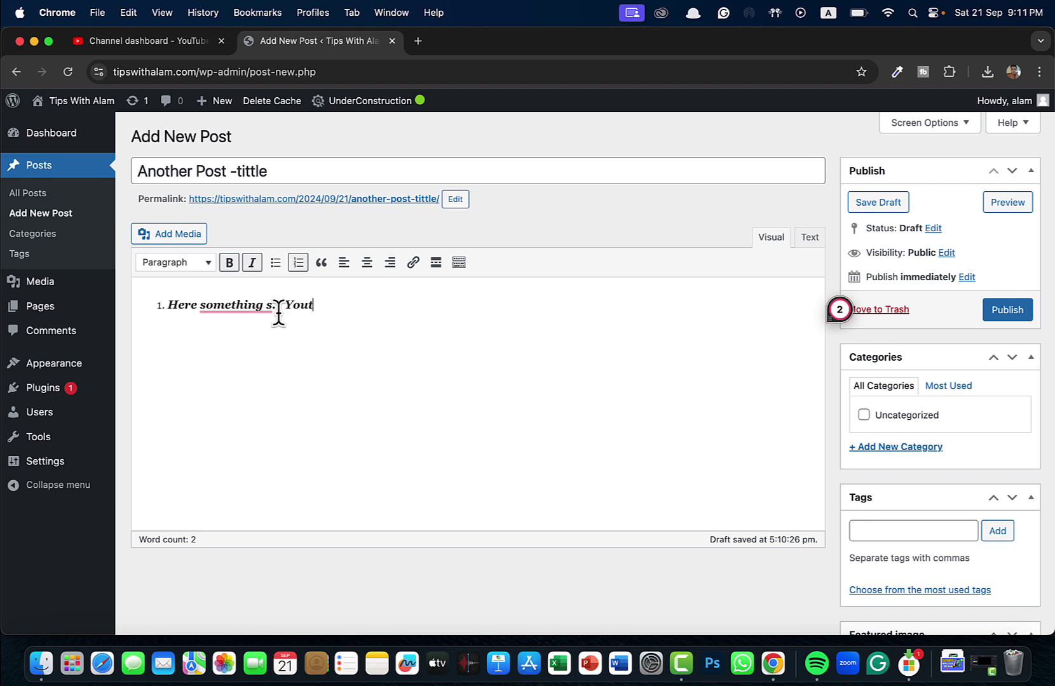
key(shift+Left)
key(shift+Left)
key(shift+Left)
key(shift+Left)
key(shift+Left)
key(shift+Left)
key(shift+Left)
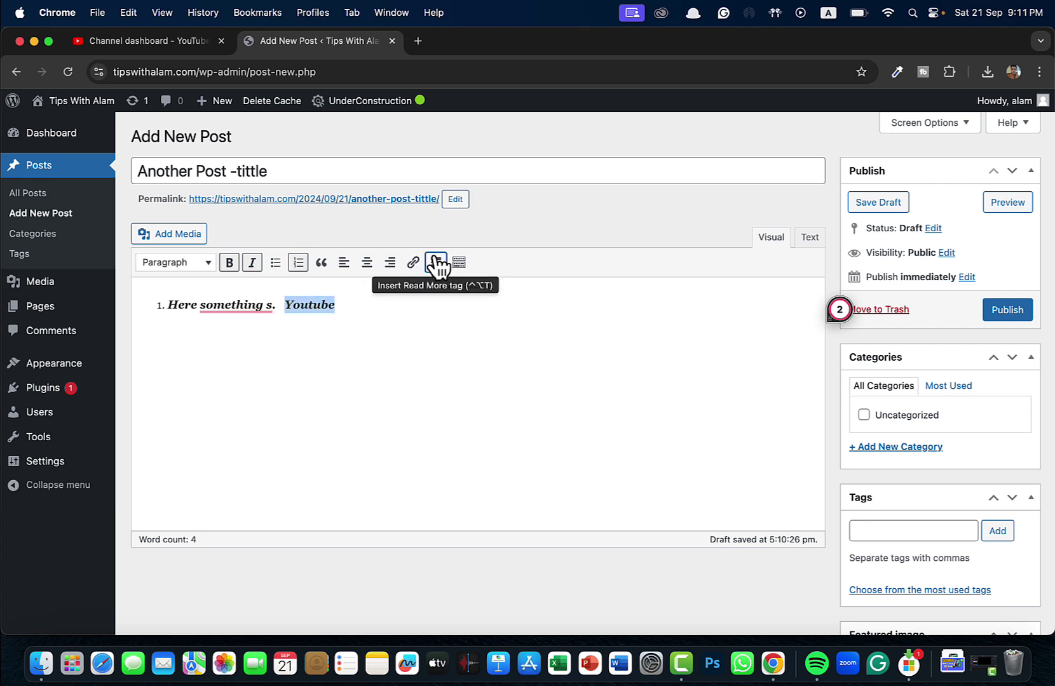
Link the selected word Youtube to the youtube.com URL
click(413, 263)
text(https://youtube.com)
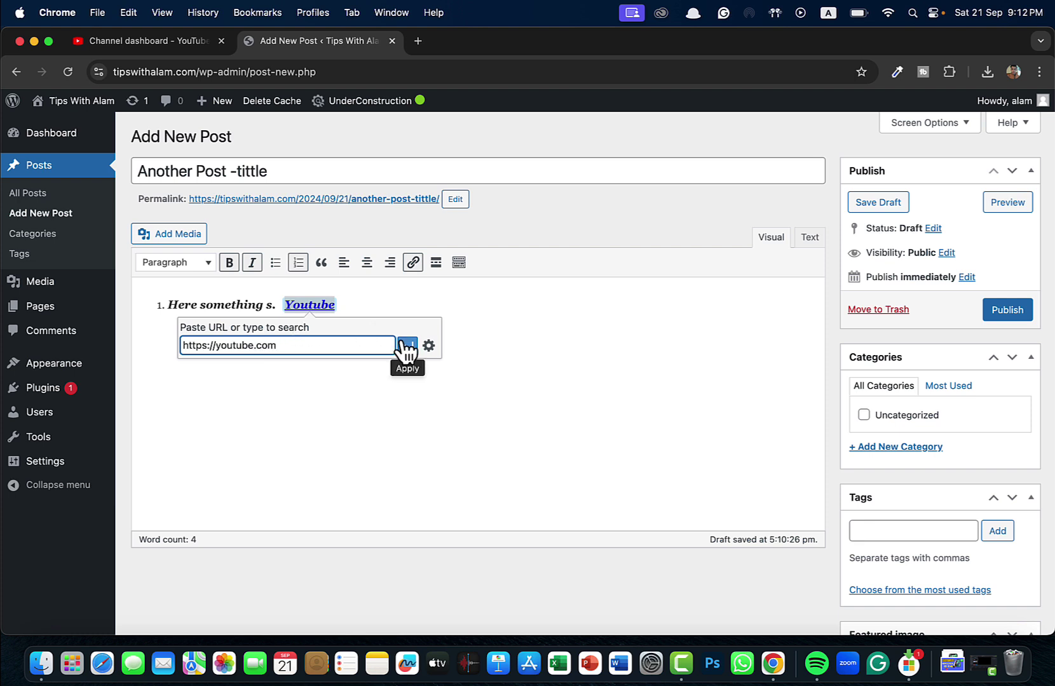
click(407, 347)
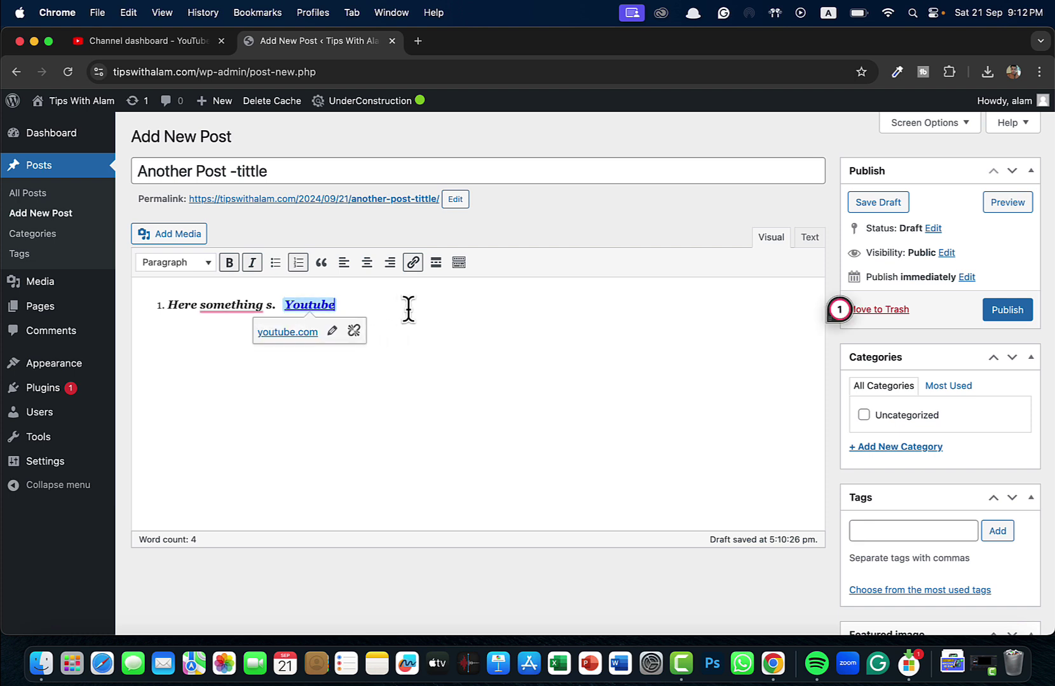
drag(178, 305, 283, 330)
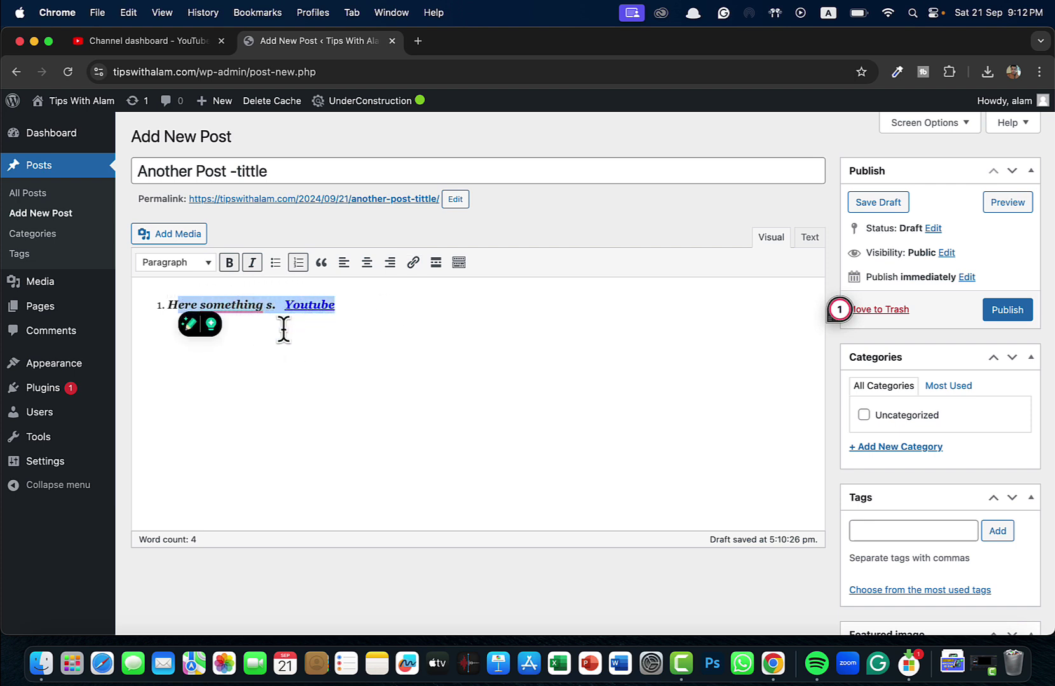
click(283, 330)
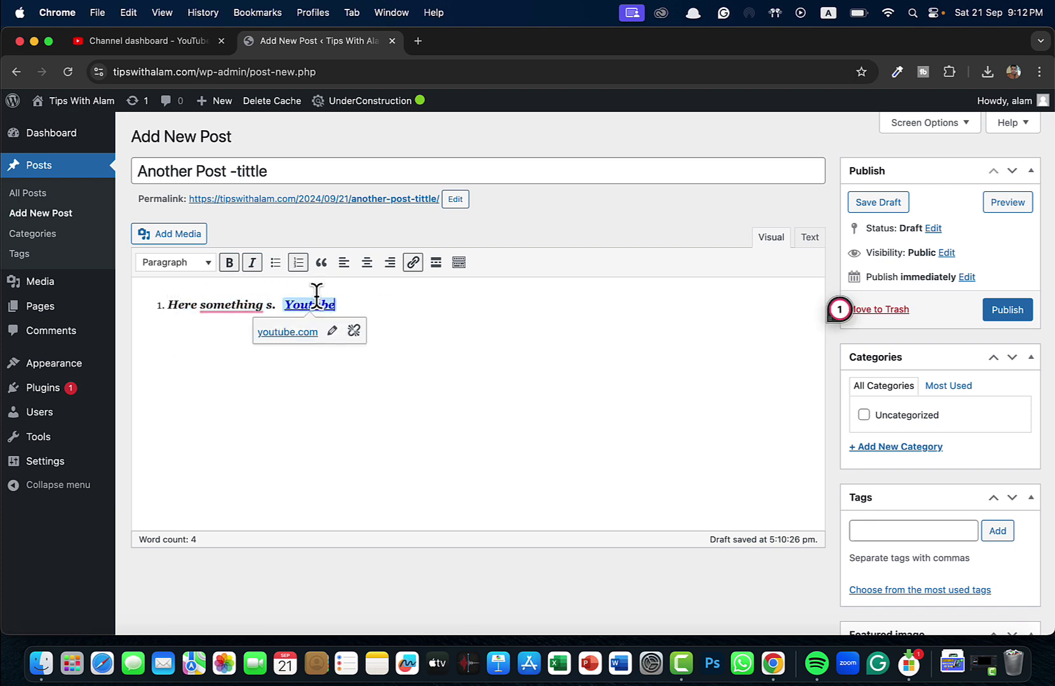
Show the second row of formatting tools with the Toolbar Toggle button
click(459, 263)
click(459, 262)
click(460, 263)
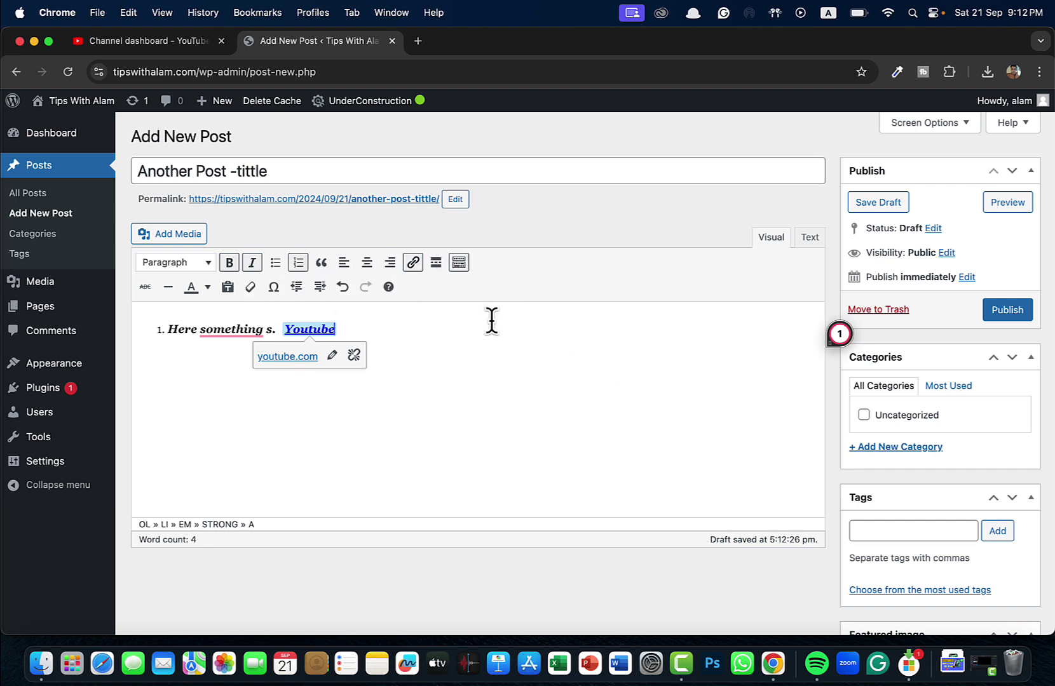
Insert the phone image from the Media Library into the post
click(166, 240)
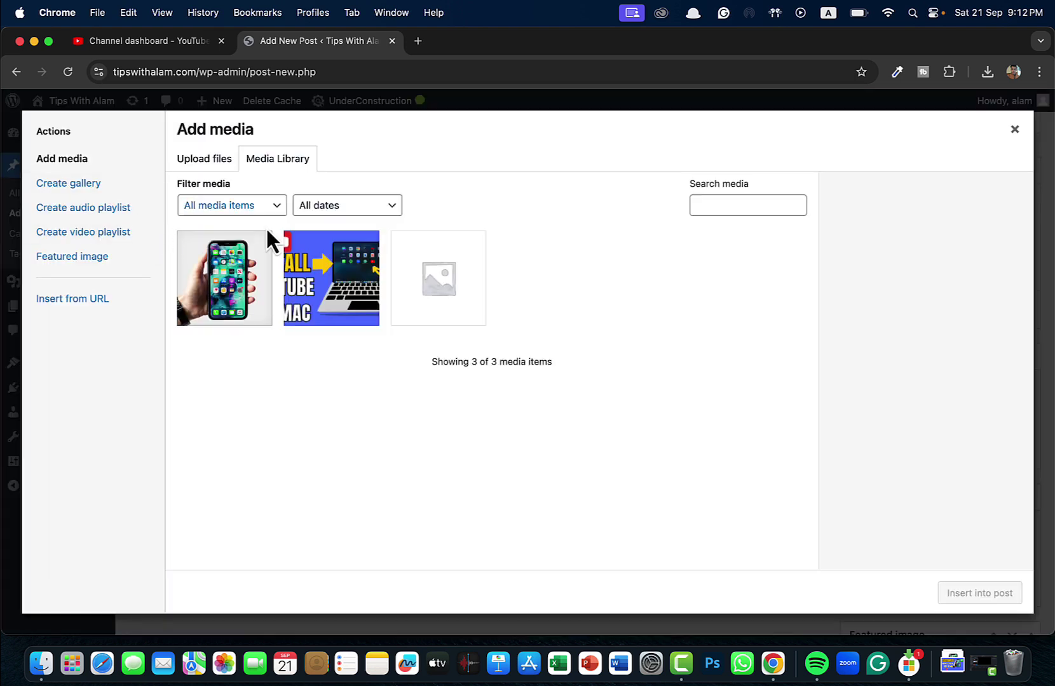
click(244, 280)
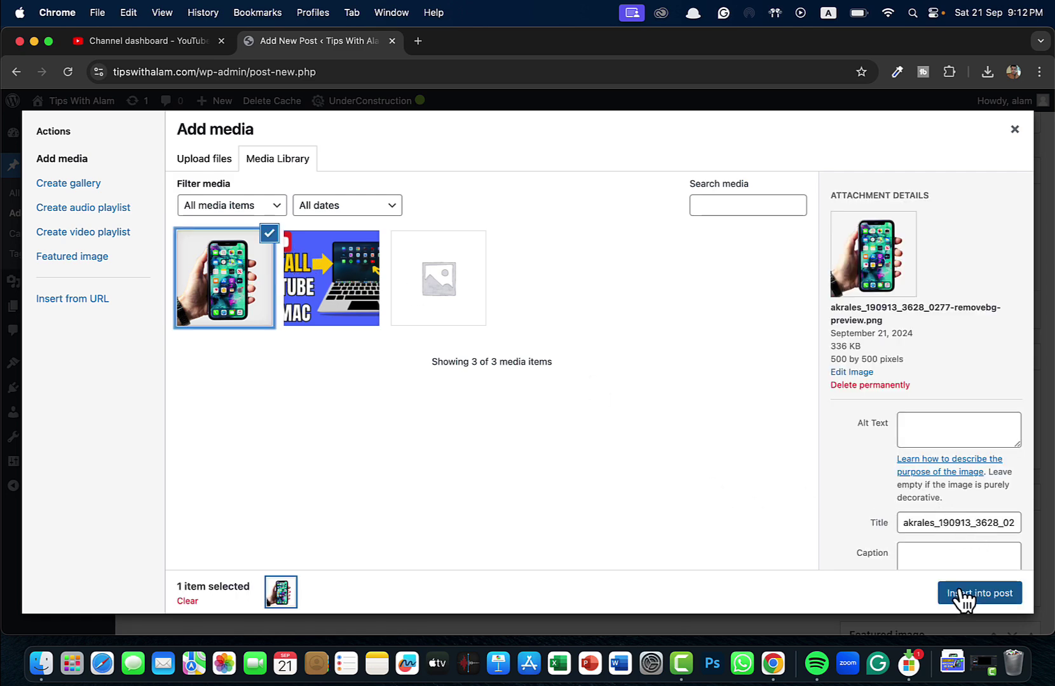
click(964, 595)
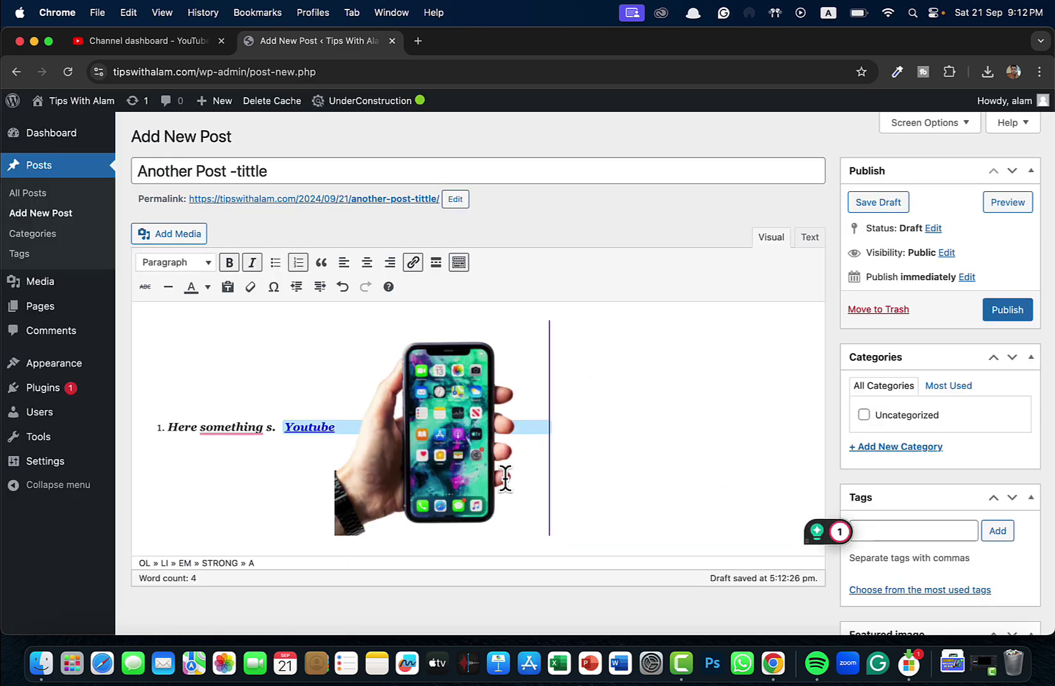
Move the phone image to the start of the list item, before the linked text
click(457, 445)
drag(456, 445, 149, 359)
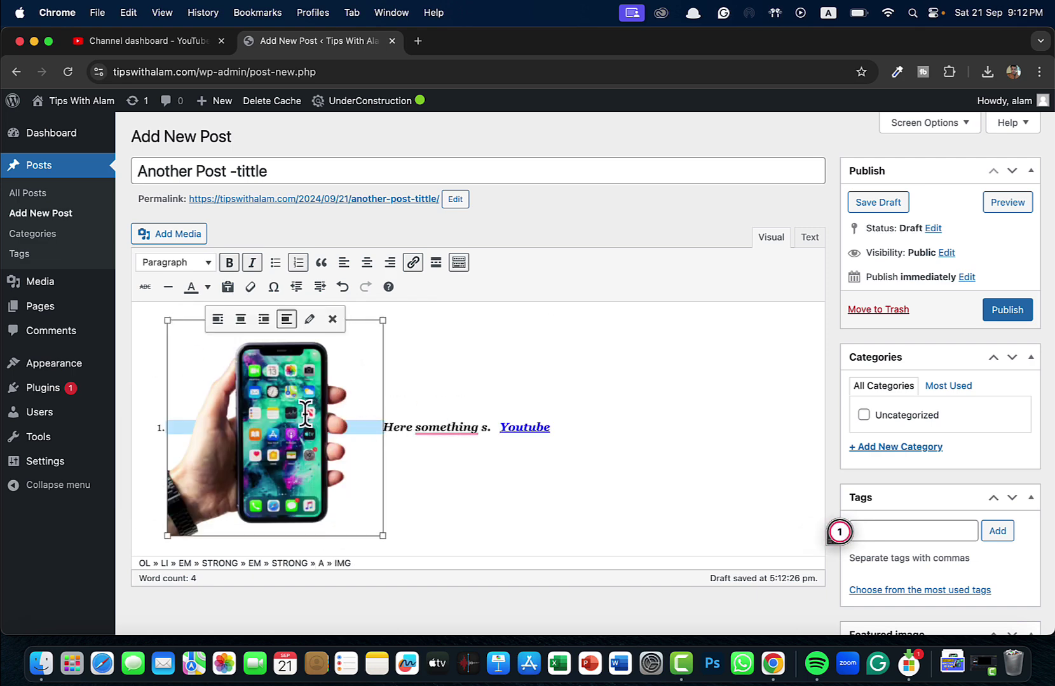
drag(306, 414, 330, 414)
scroll(525, 357, down, 3)
scroll(523, 361, up, 3)
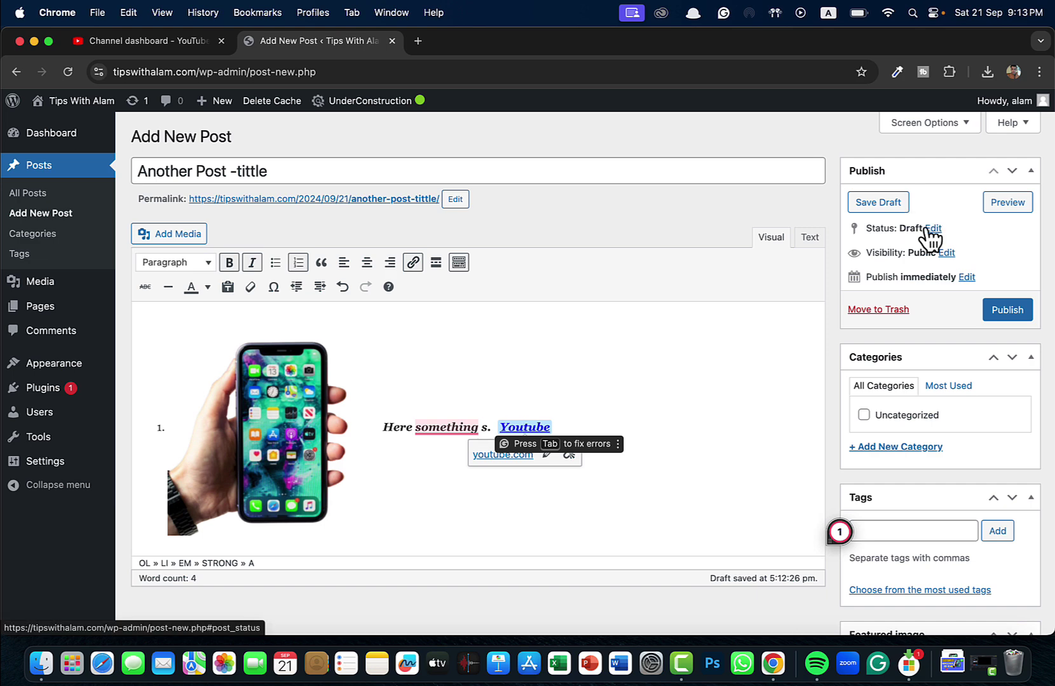
click(933, 230)
click(900, 251)
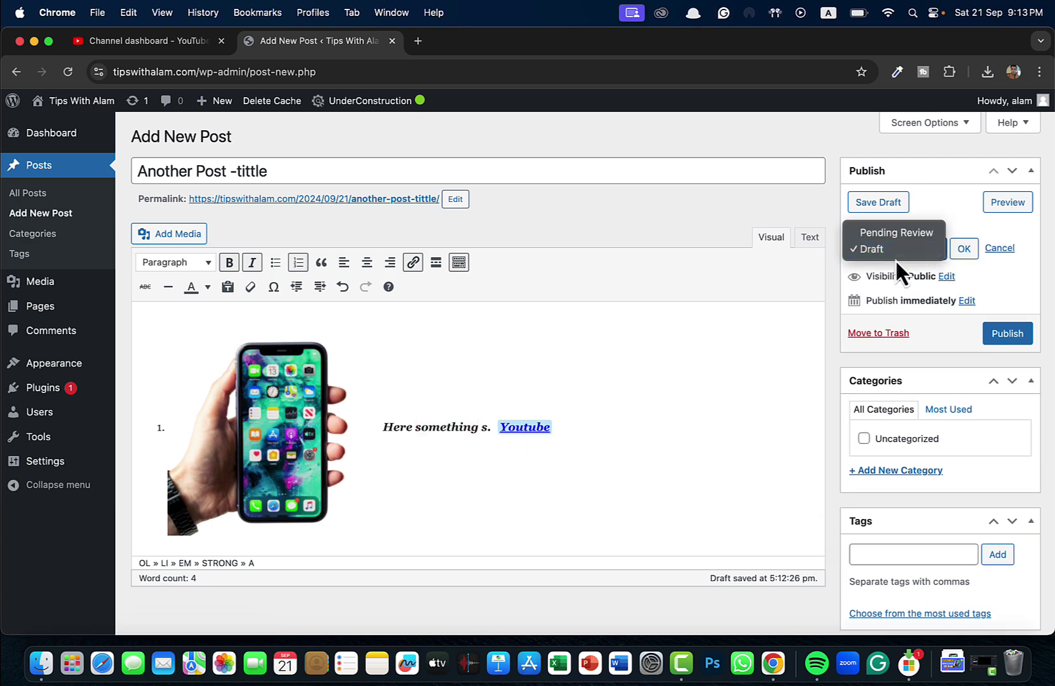
click(894, 256)
click(897, 257)
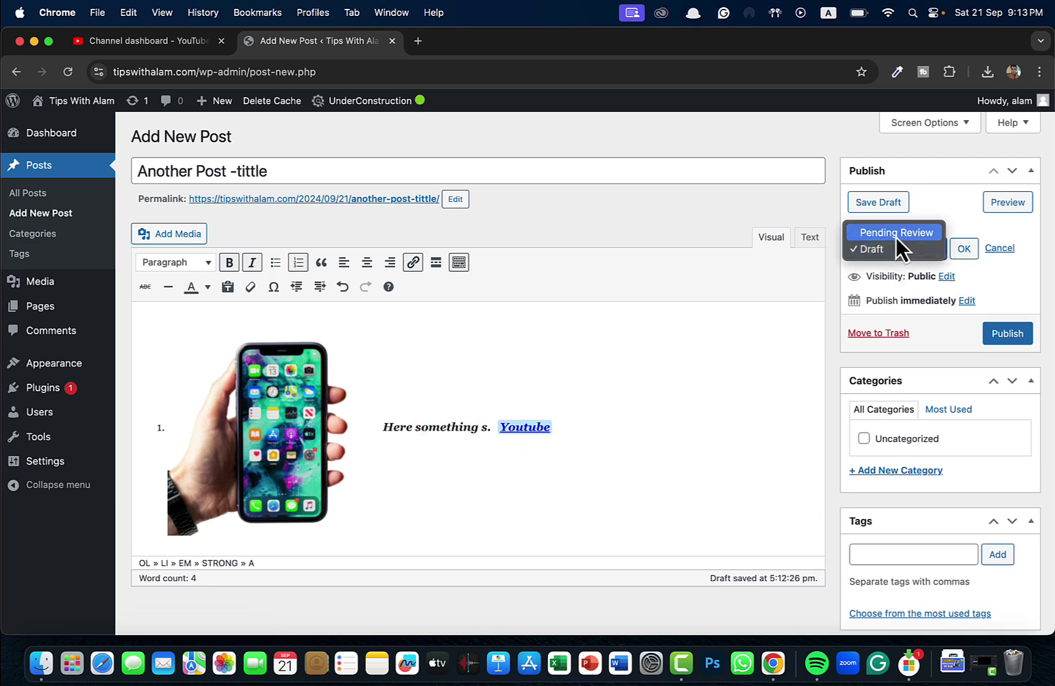
click(894, 248)
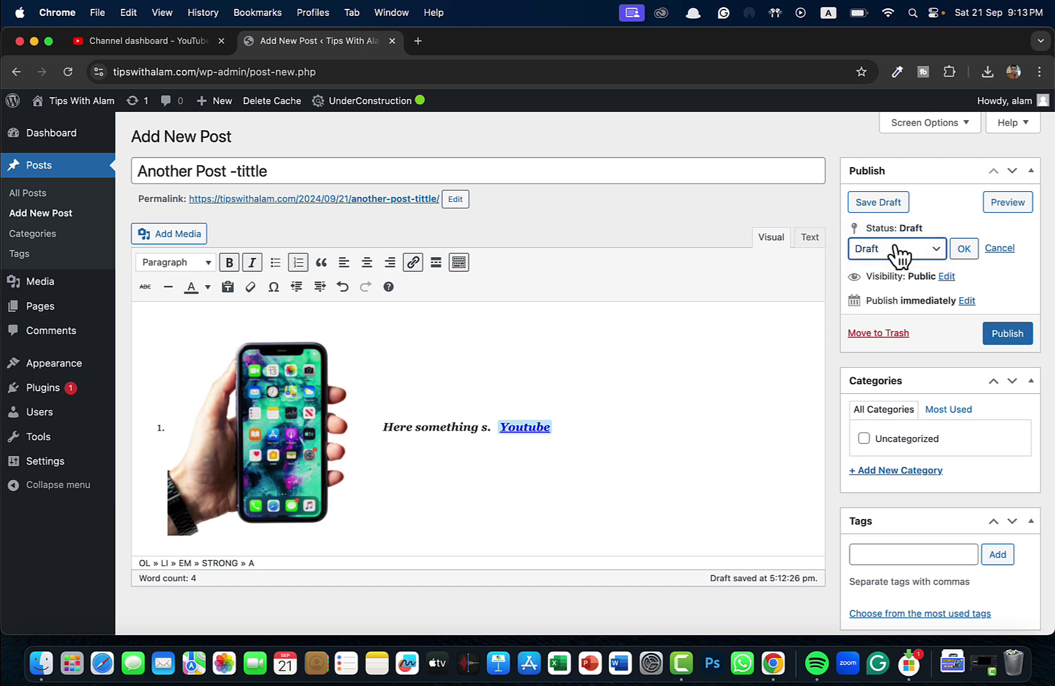
click(898, 249)
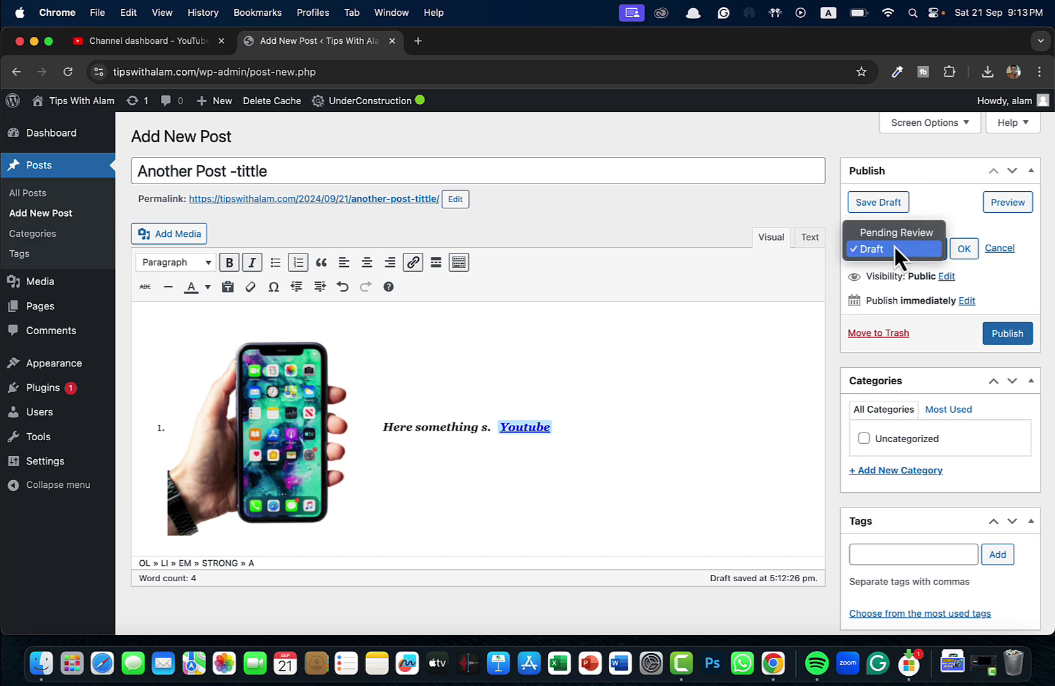
click(946, 166)
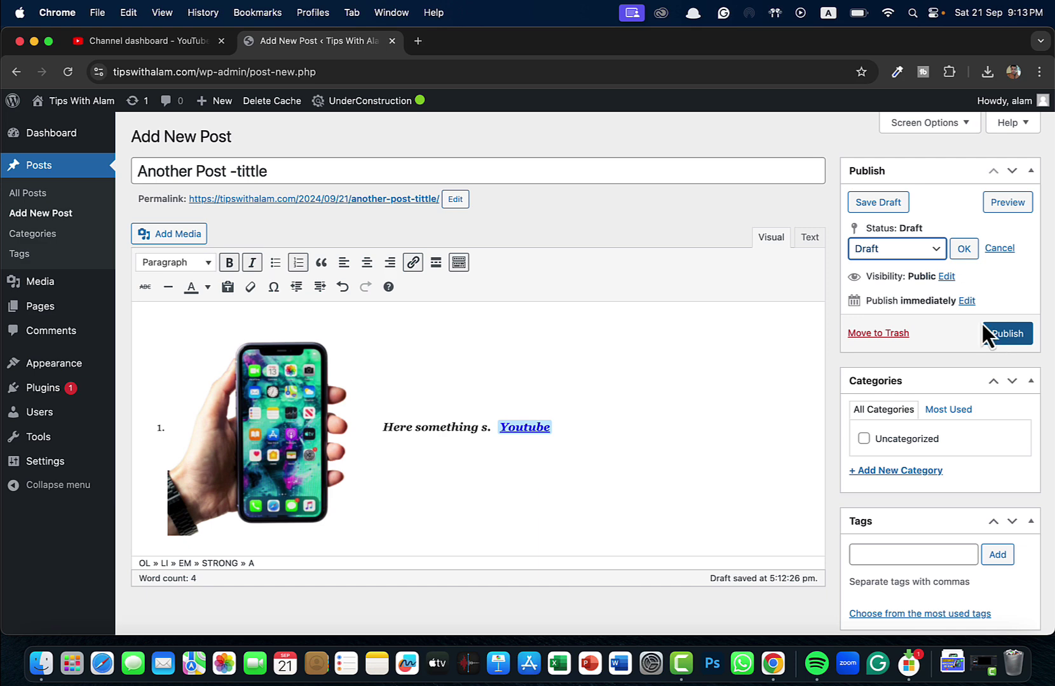
click(967, 301)
click(886, 322)
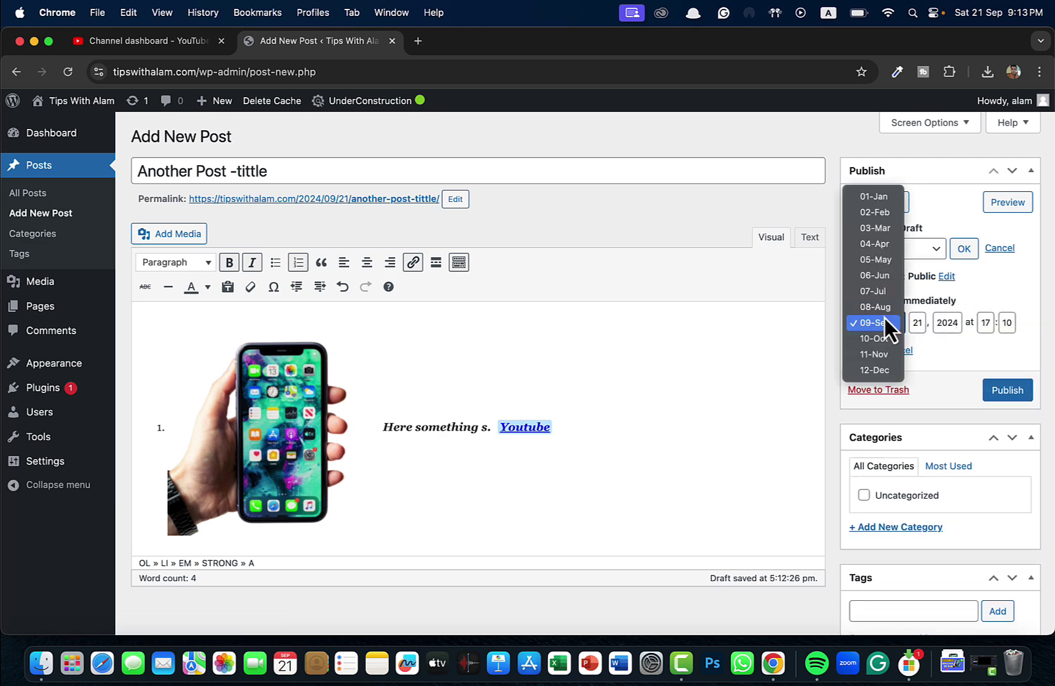
click(934, 304)
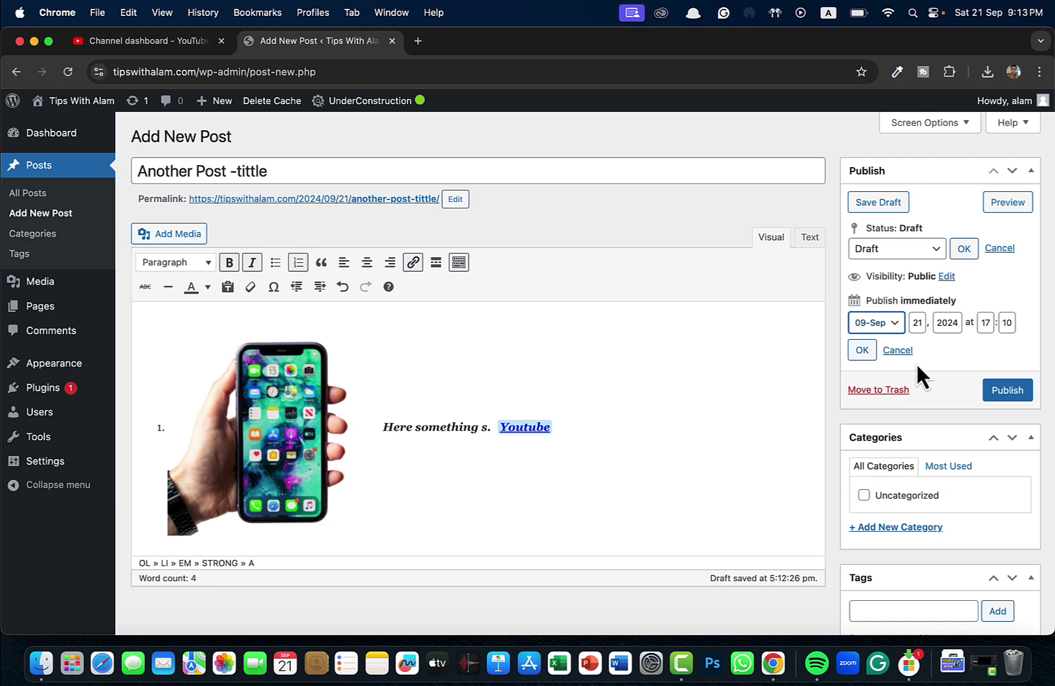
click(901, 351)
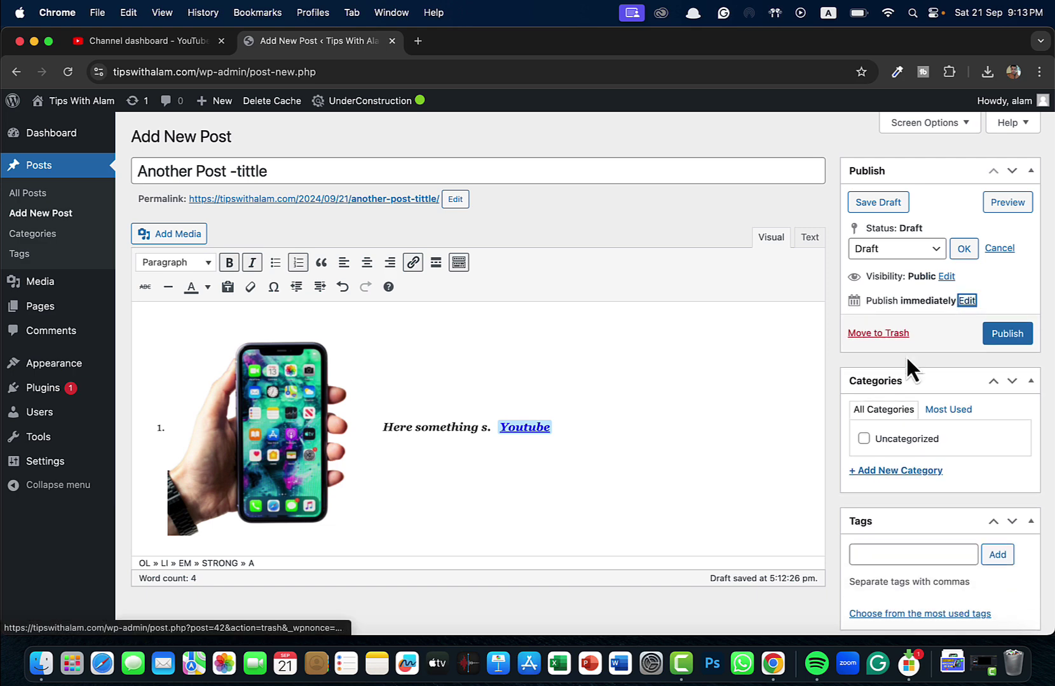
scroll(907, 358, down, 1)
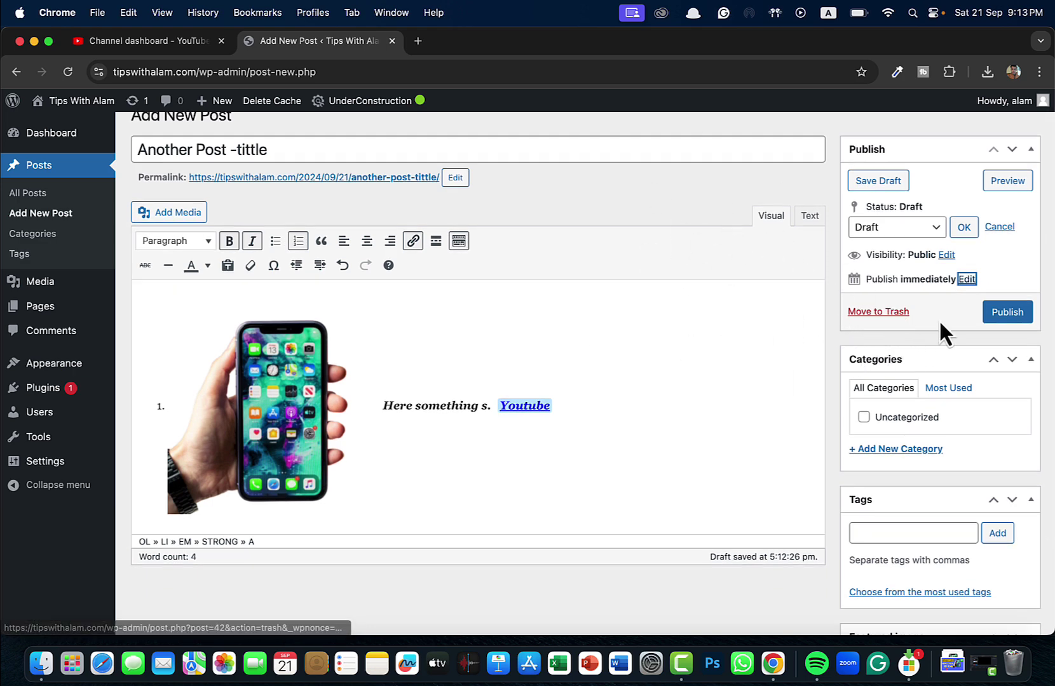
scroll(939, 319, down, 1)
scroll(938, 319, down, 1)
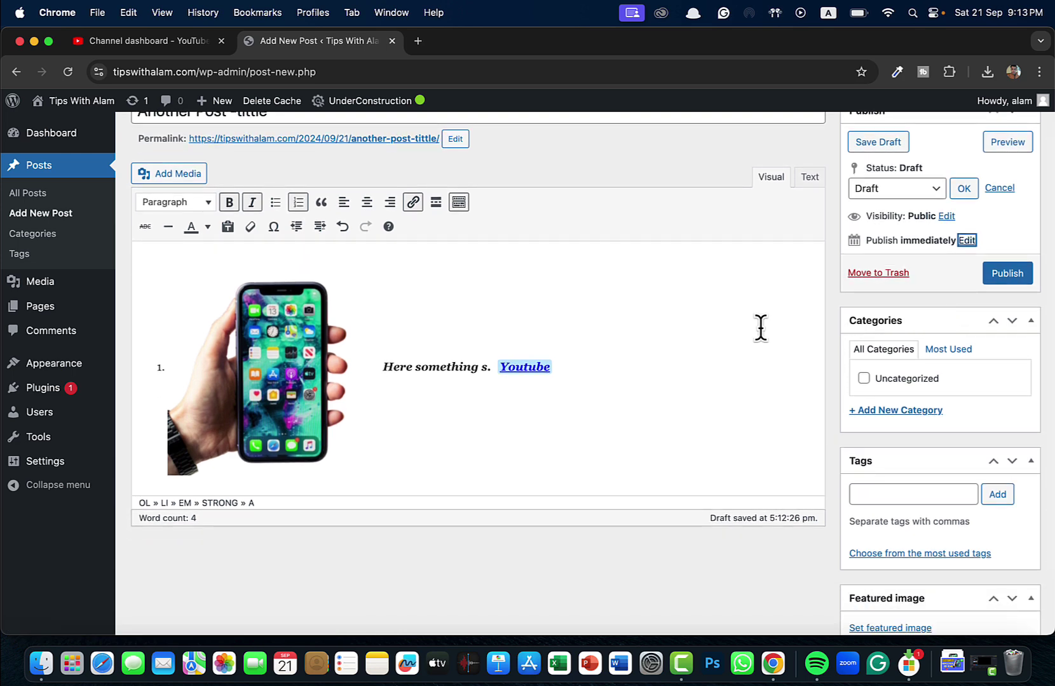
scroll(664, 306, up, 2)
scroll(665, 307, down, 3)
scroll(665, 307, up, 3)
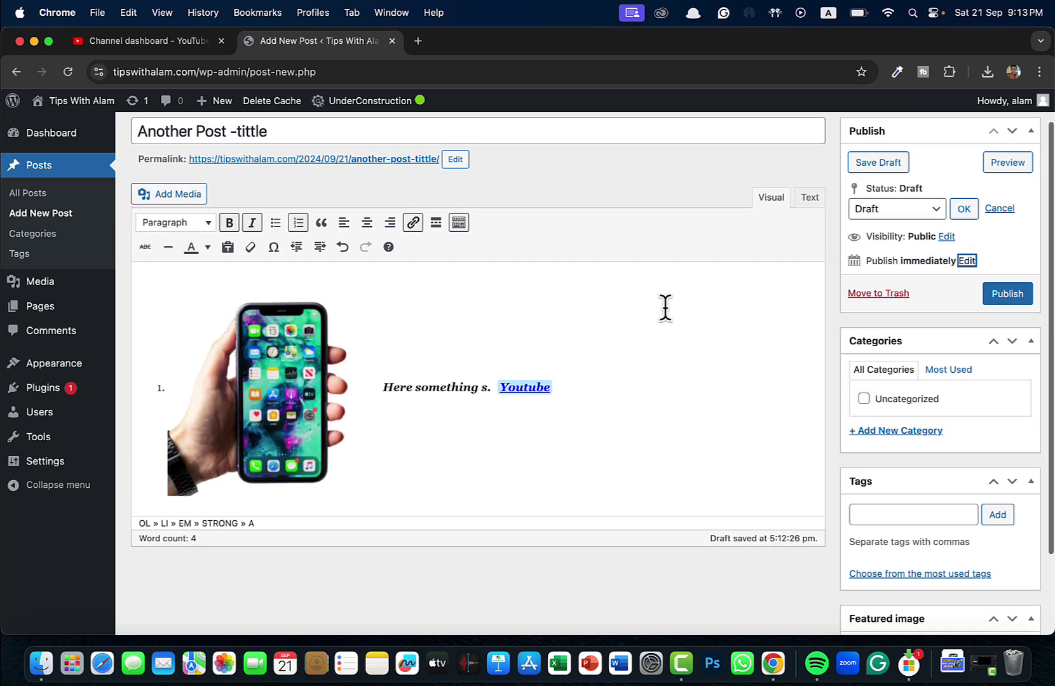
click(863, 399)
click(863, 398)
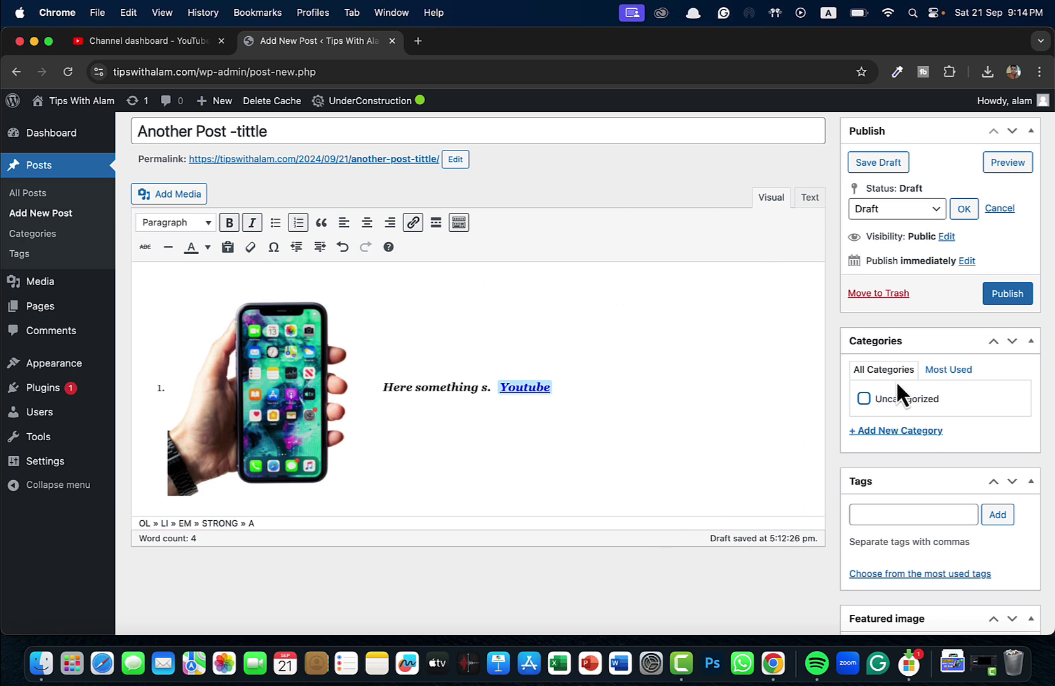
click(864, 514)
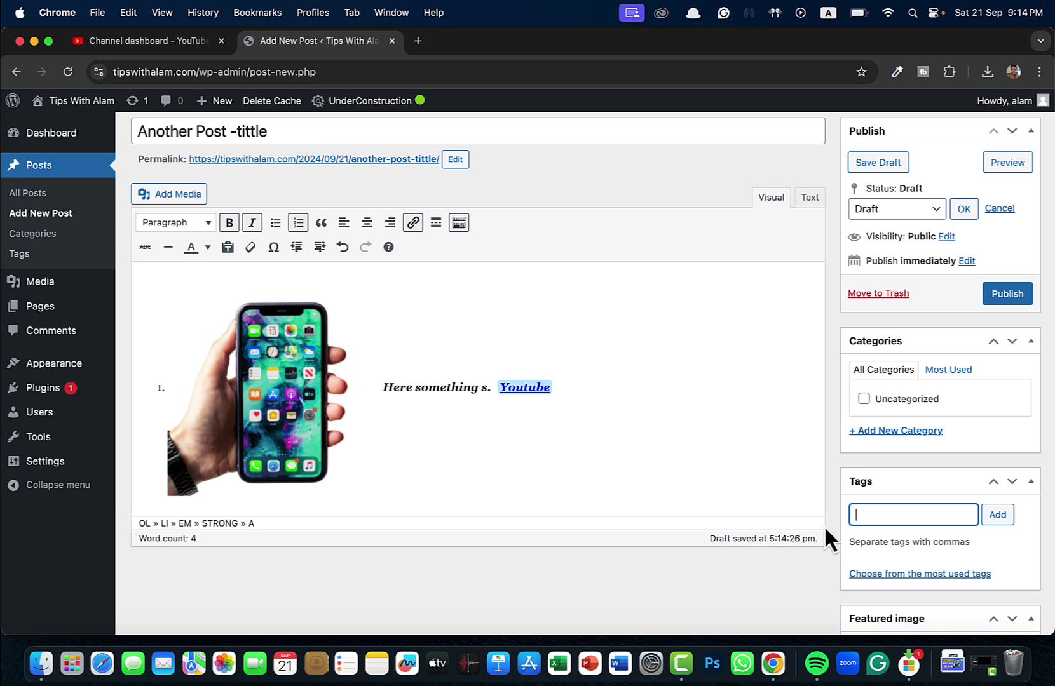
Set the Install YouTube on Mac thumbnail as the post's featured image
scroll(823, 534, down, 3)
click(888, 527)
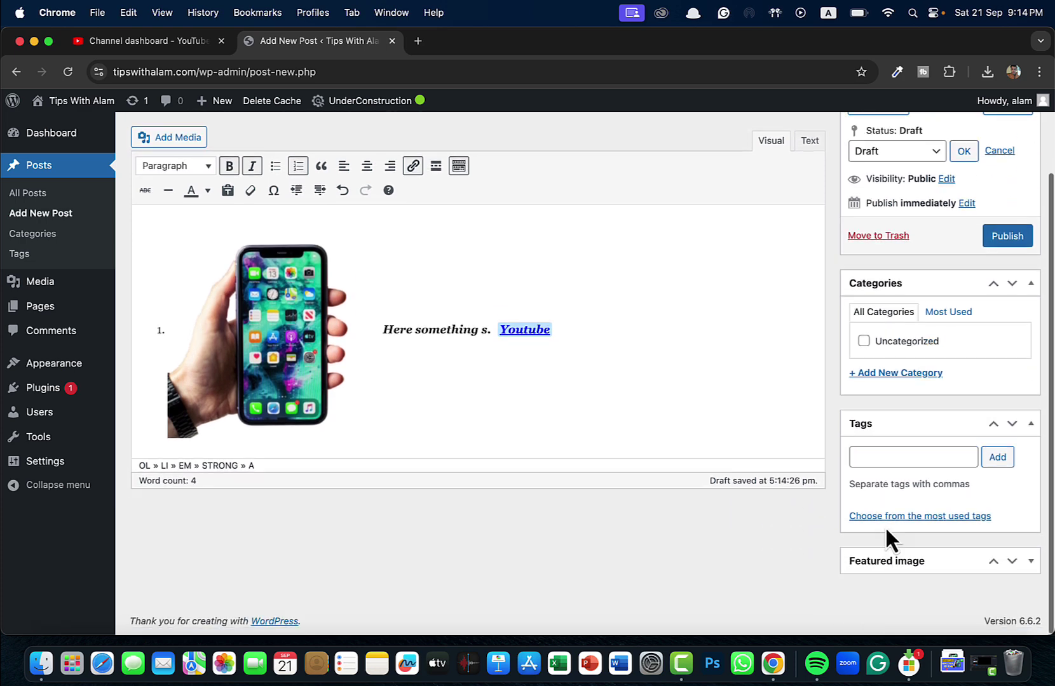
triple_click(890, 537)
click(879, 562)
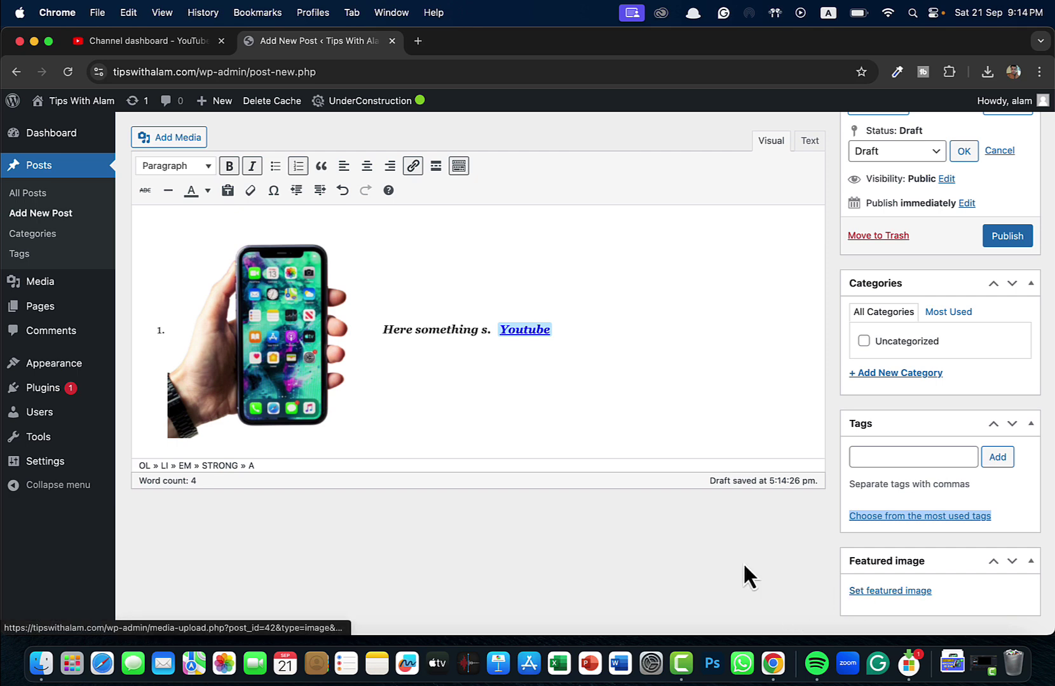
click(881, 598)
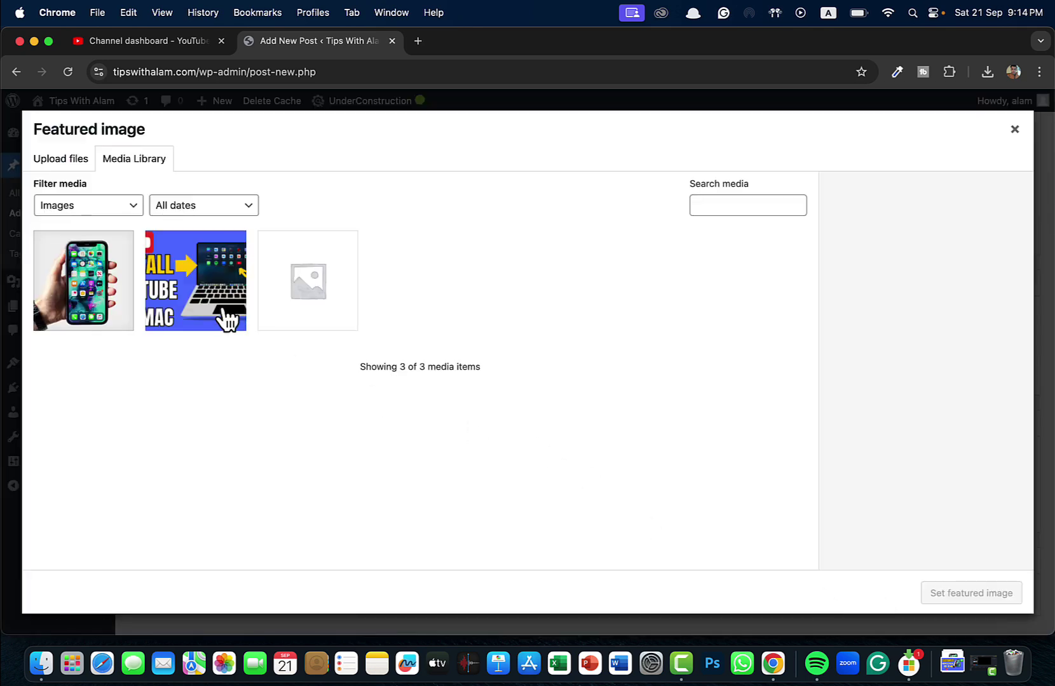
click(217, 311)
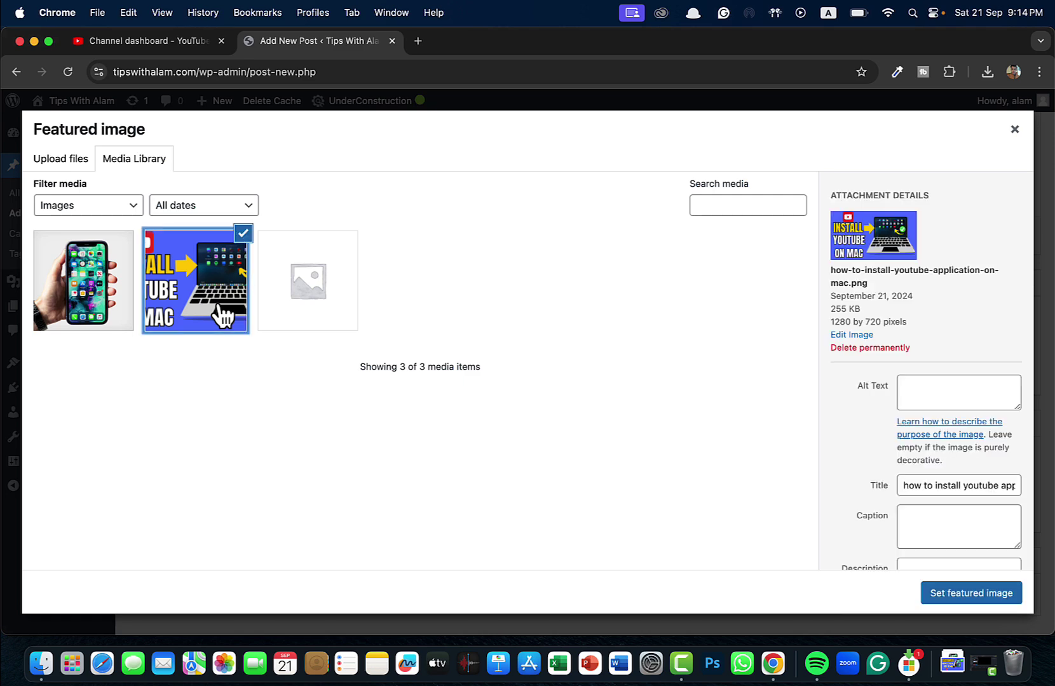
click(953, 600)
Publish the post
scroll(903, 602, down, 3)
scroll(903, 601, down, 2)
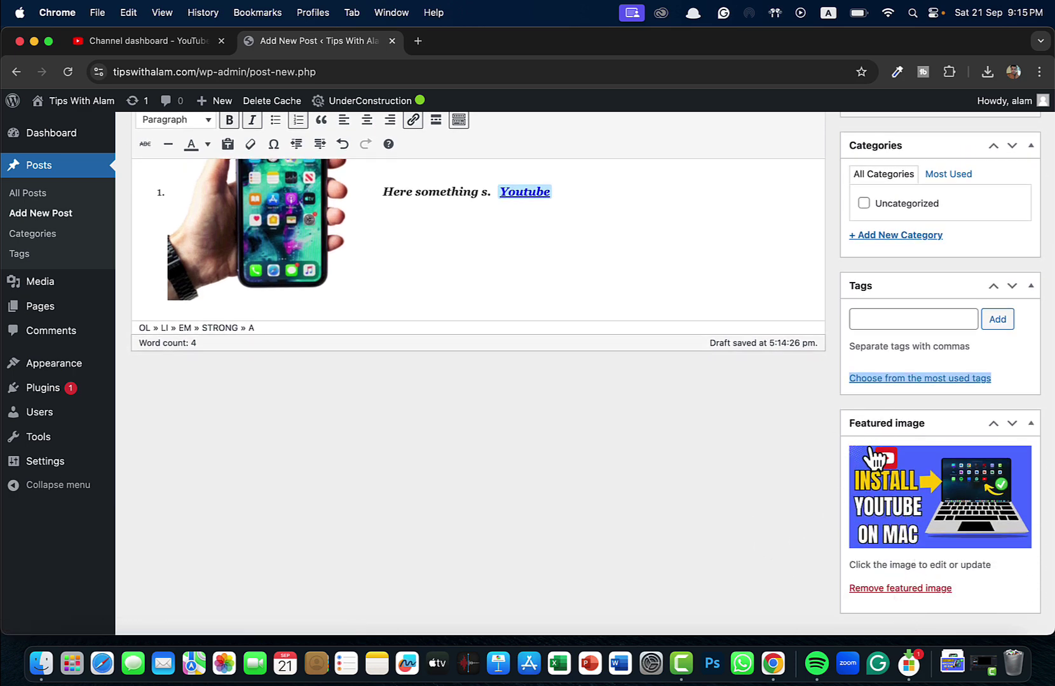
scroll(772, 528, up, 5)
click(1007, 336)
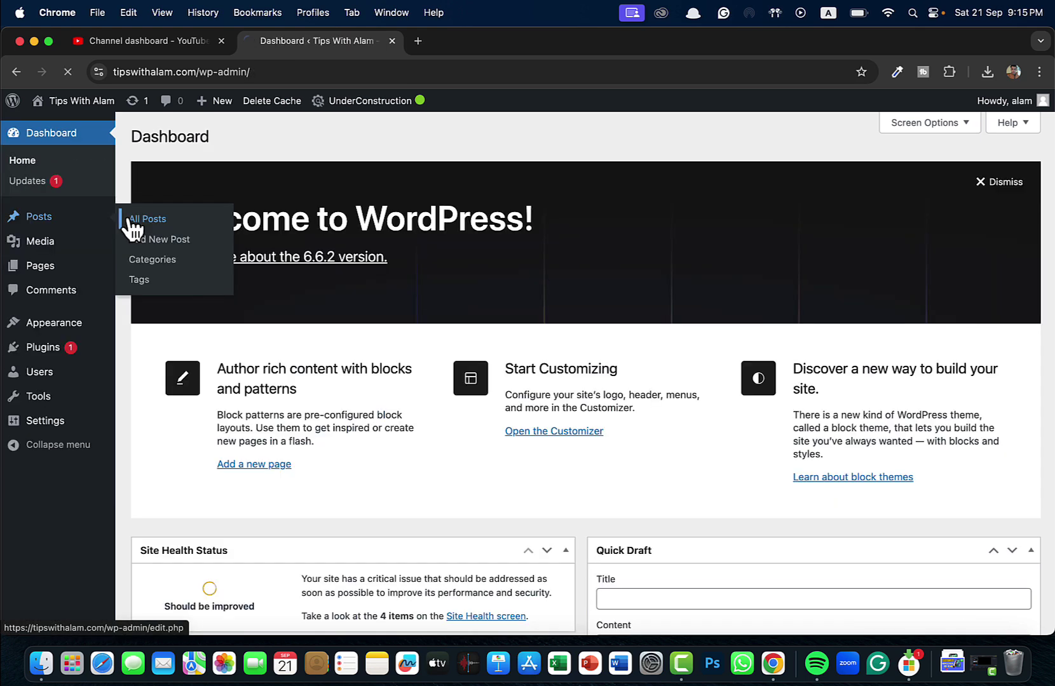
View 'Another Post -tittle' on the live site from All Posts and scroll through it
click(132, 229)
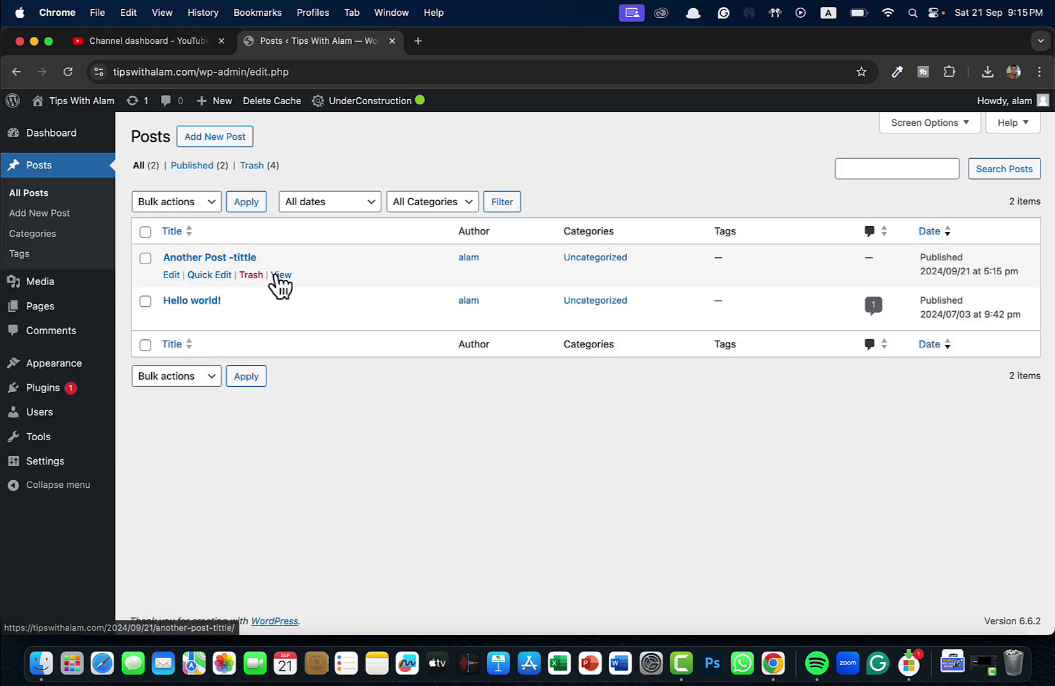
click(278, 275)
scroll(330, 416, down, 3)
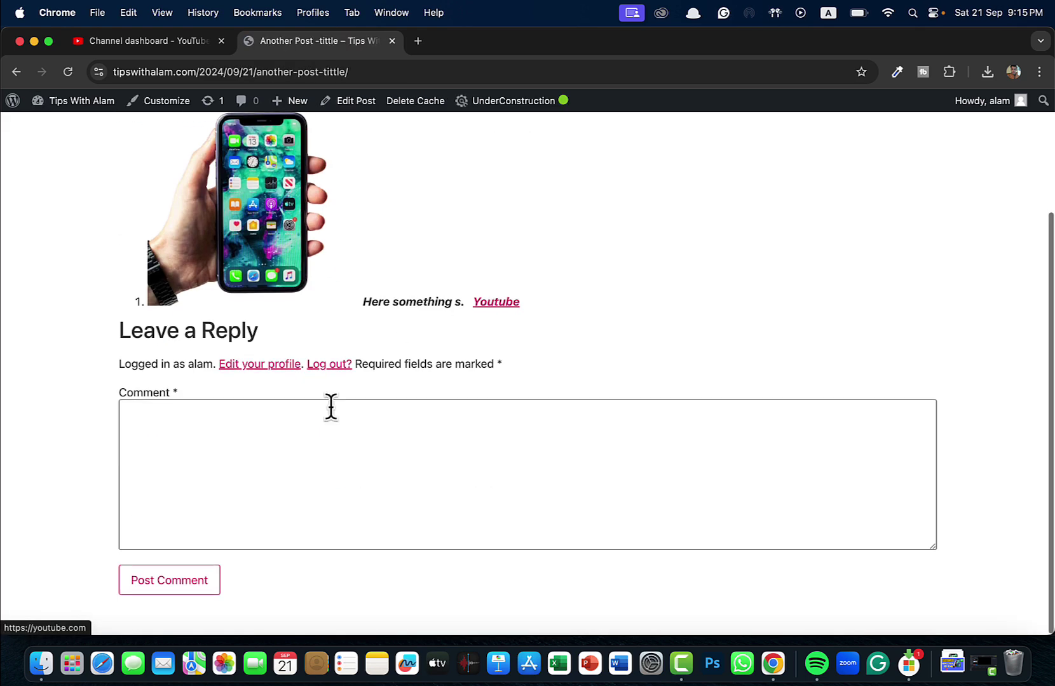
scroll(330, 408, up, 3)
scroll(331, 408, down, 1)
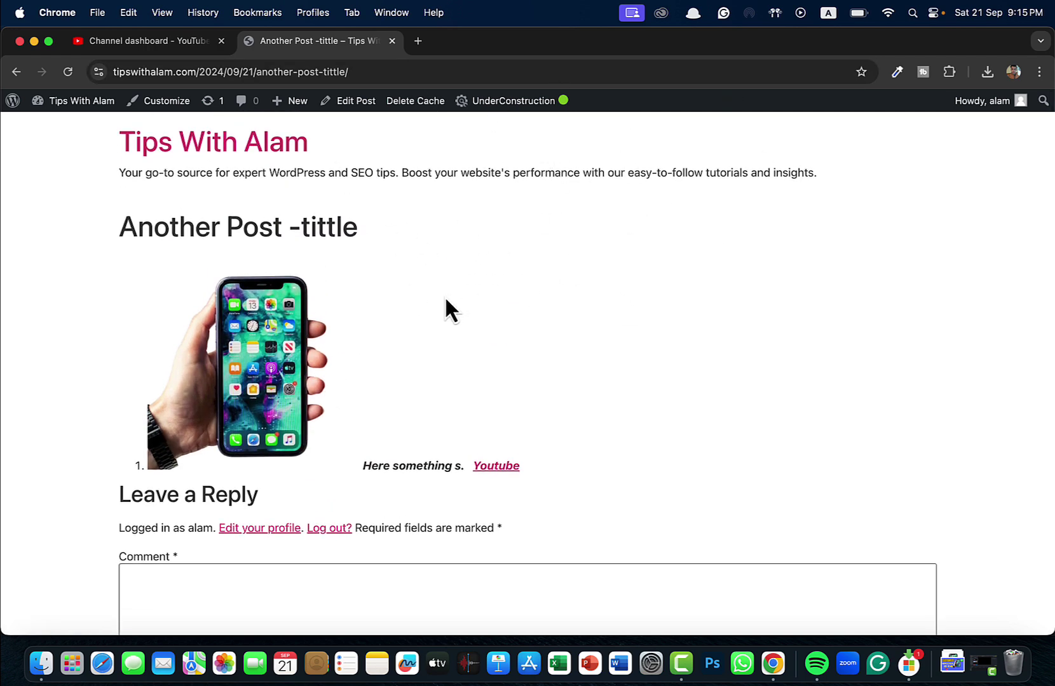
scroll(446, 302, down, 5)
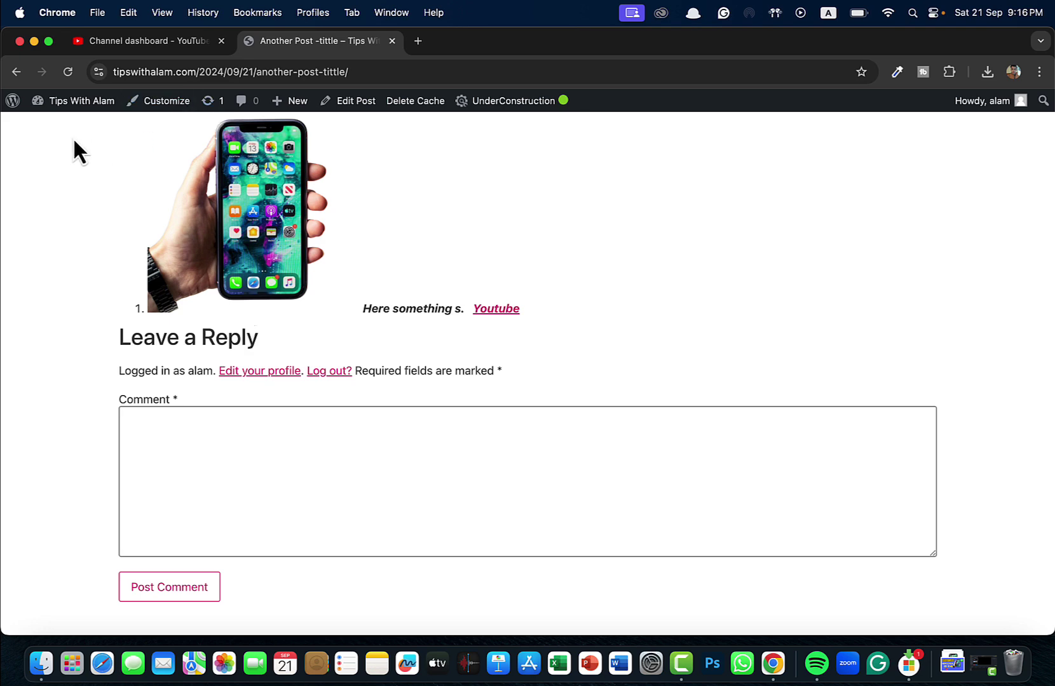
Return to the admin Dashboard and open the All Posts list
mouse_move(71, 114)
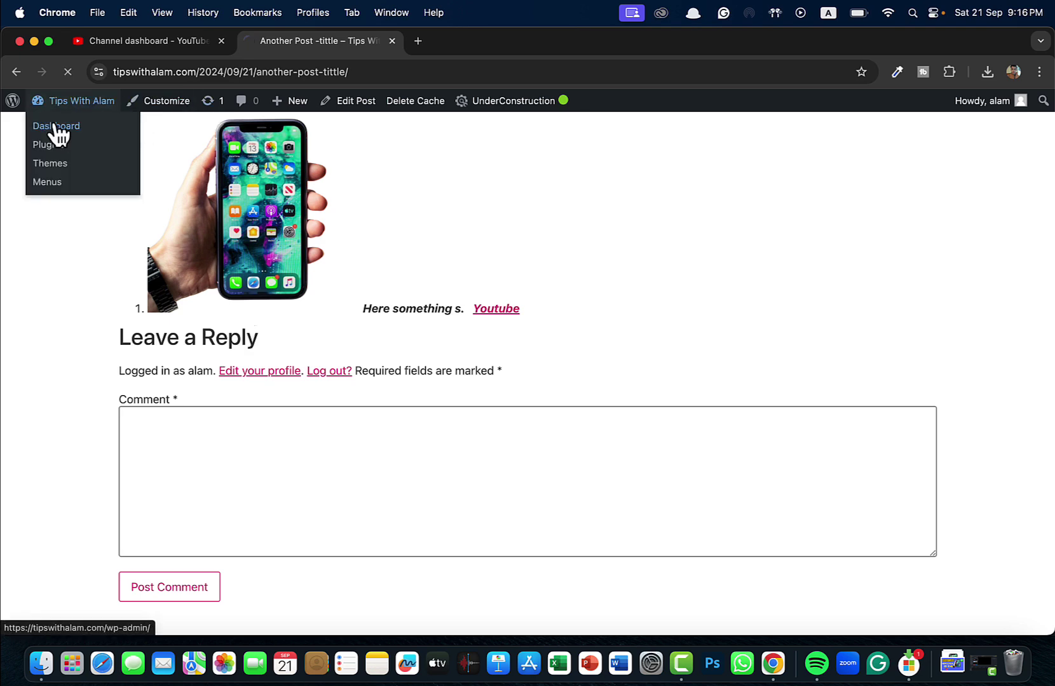
click(54, 130)
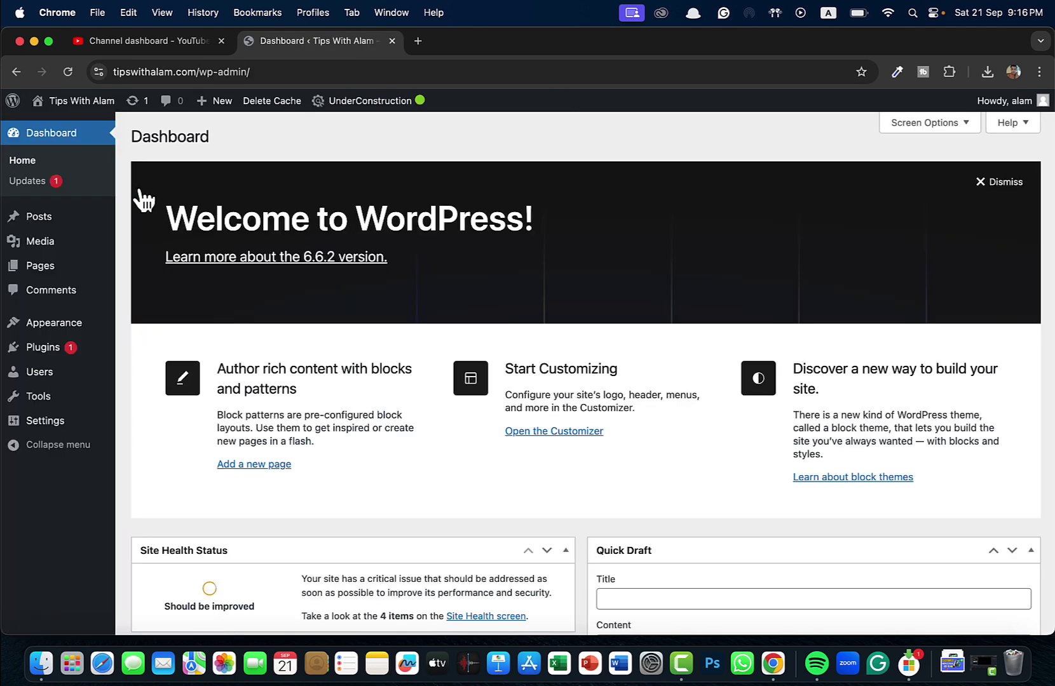
mouse_move(52, 223)
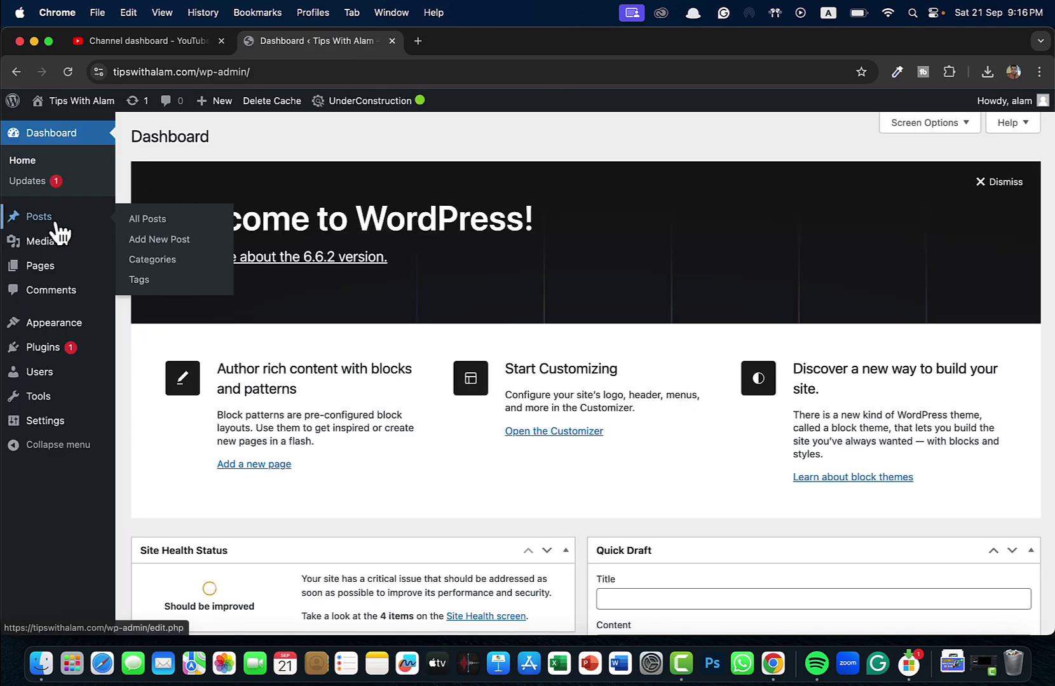
click(147, 222)
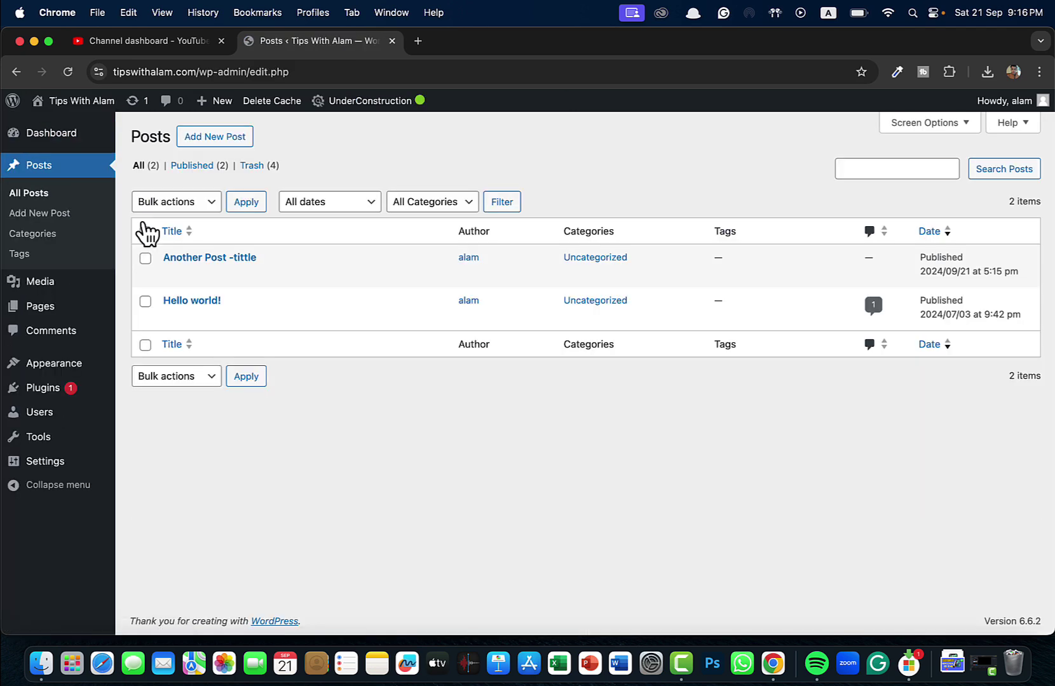